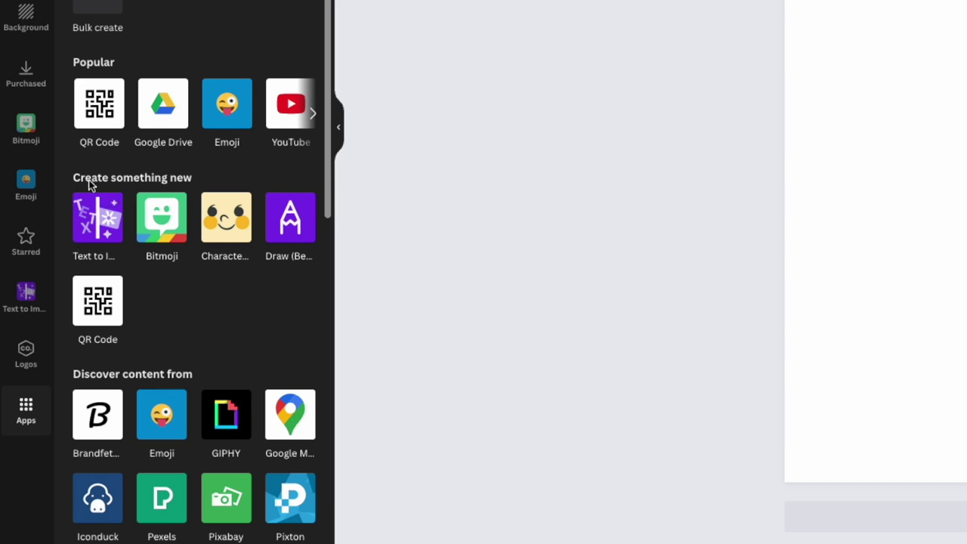
Step: Open Text to Image and browse the Drawing, 3D, Painting, Pattern and Concept art styles
left_click(97, 235)
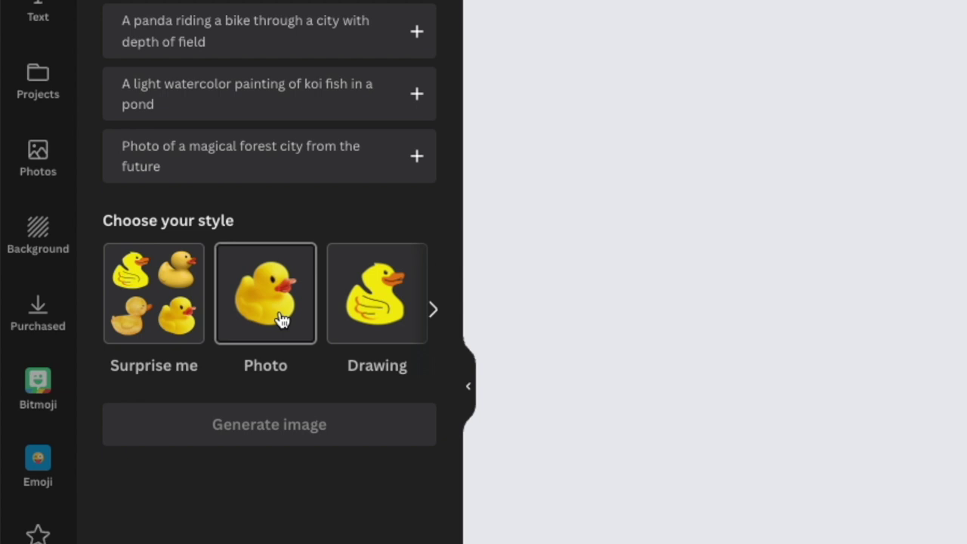
left_click(433, 311)
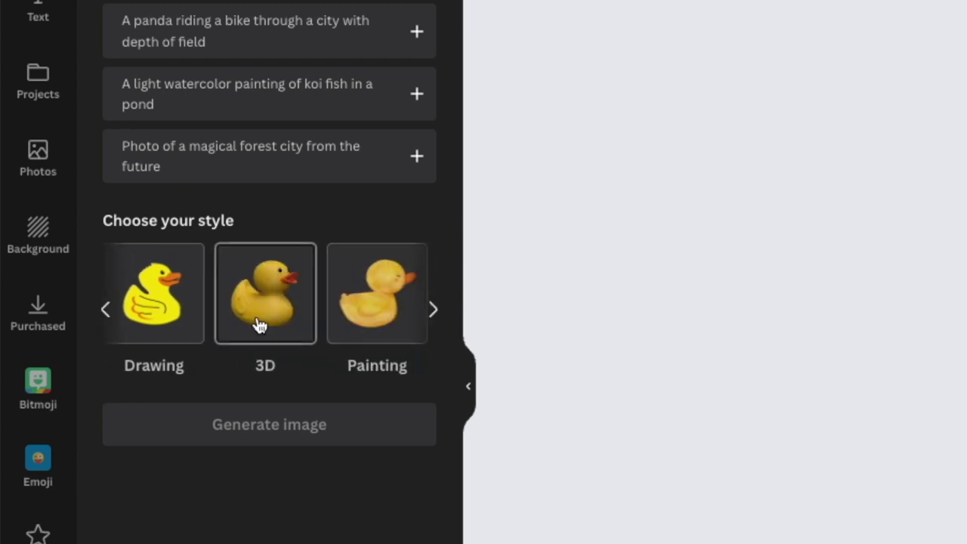
left_click(432, 311)
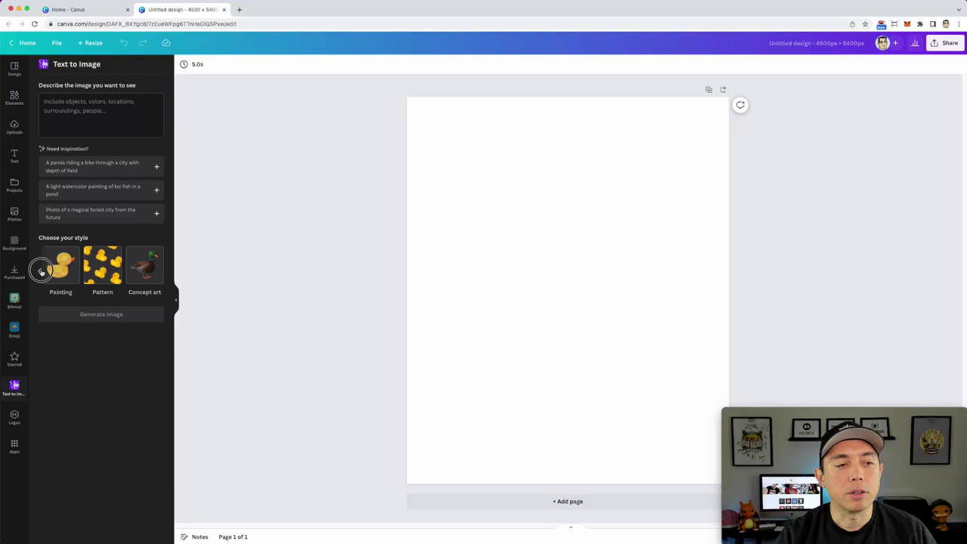
left_click(105, 310)
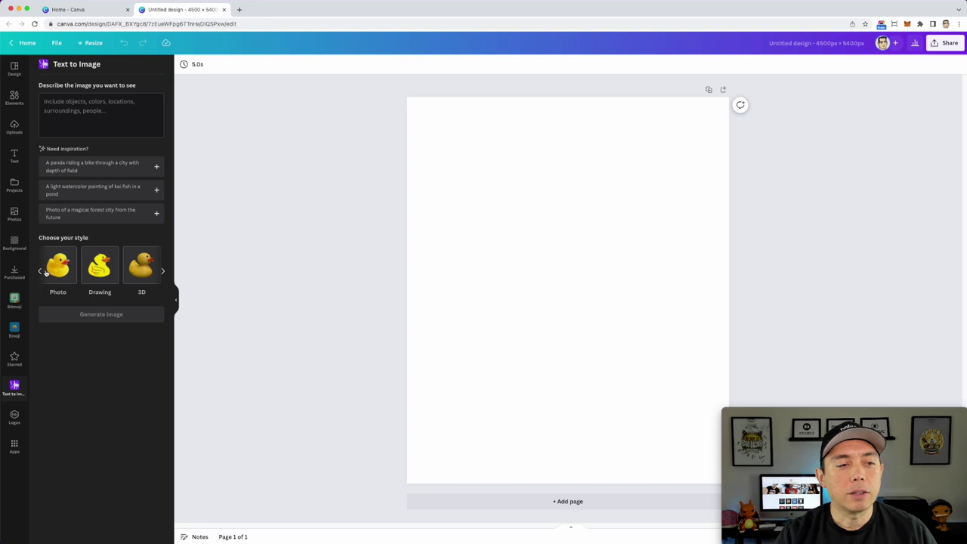
left_click(44, 272)
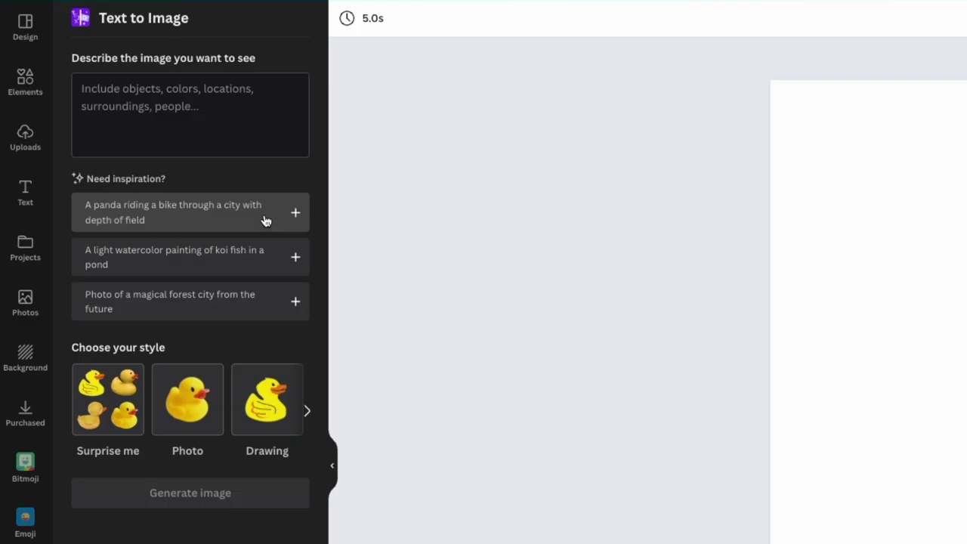
Step: Change the panda inspiration prompt to a dog riding a bike through a city and generate images
left_click(265, 218)
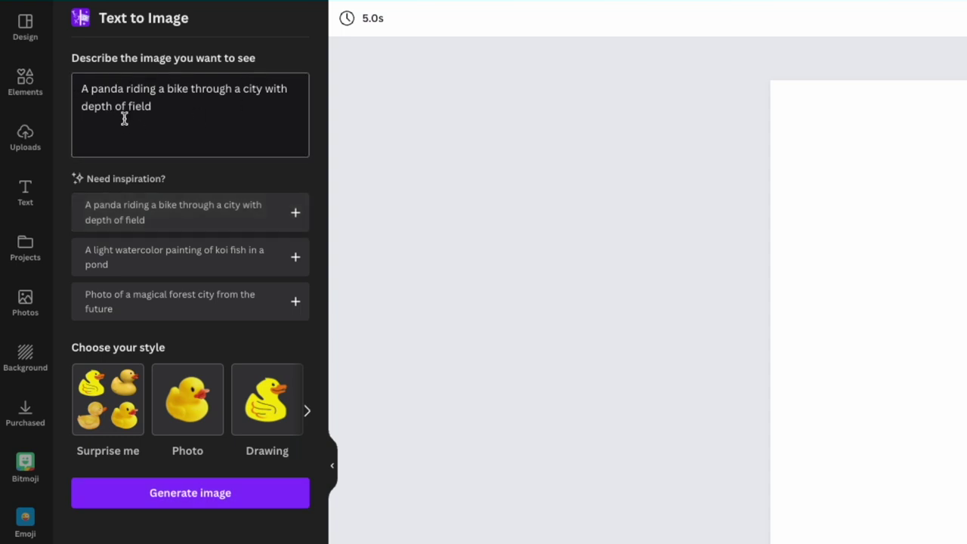
left_click_drag(125, 88, 94, 85)
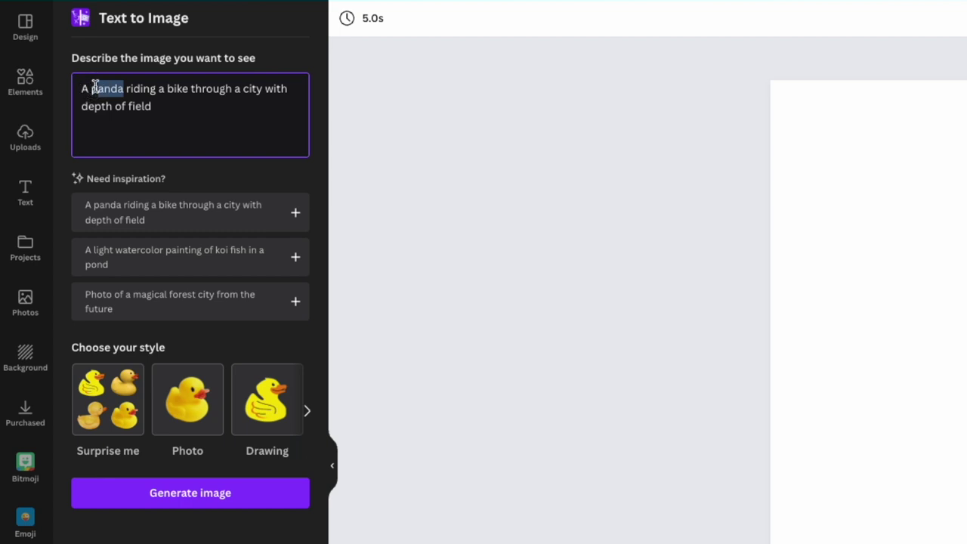
key("BackSpace")
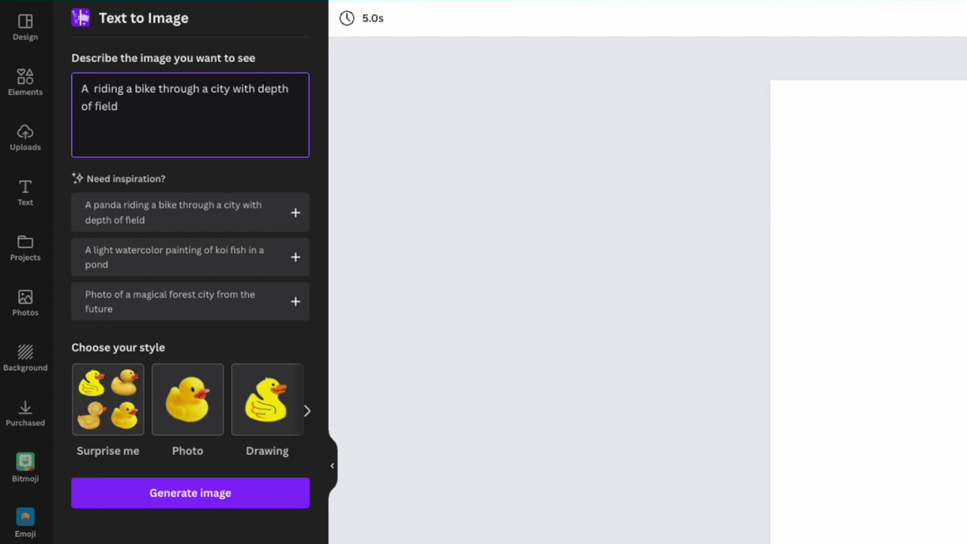
type("dog")
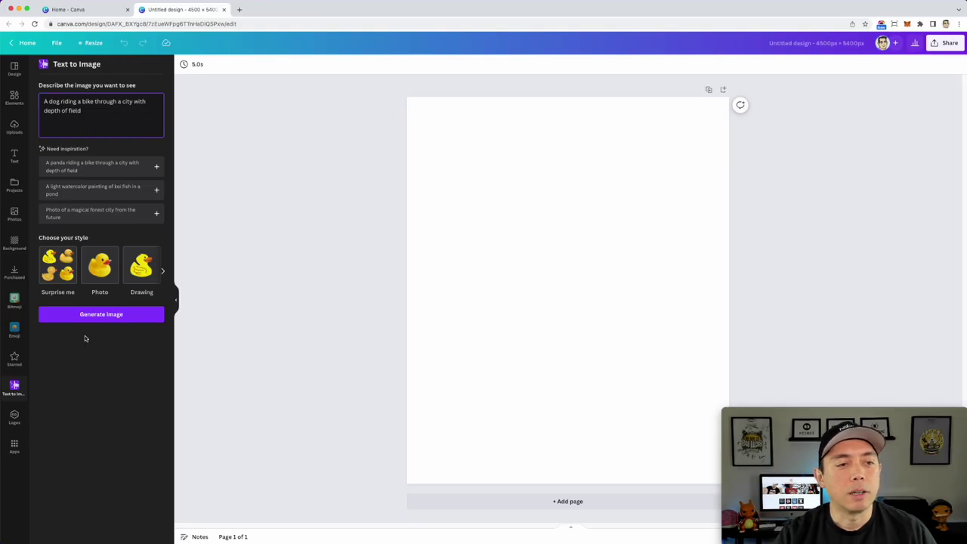
left_click(107, 318)
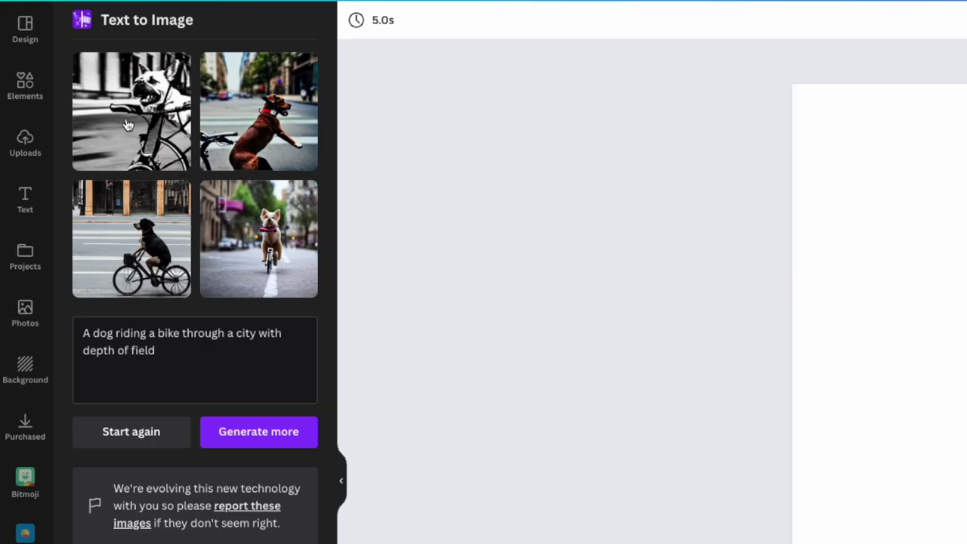
left_click(127, 124)
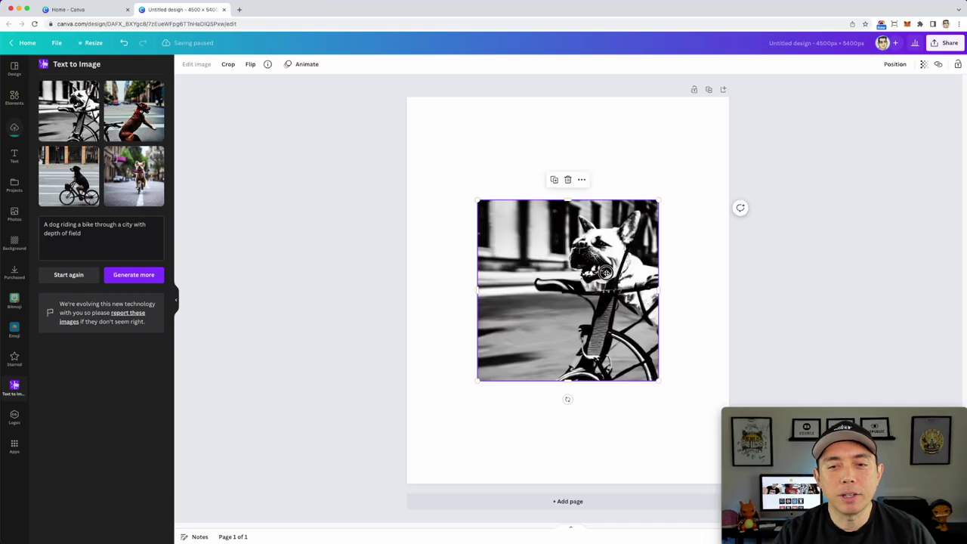
left_click_drag(605, 272, 546, 186)
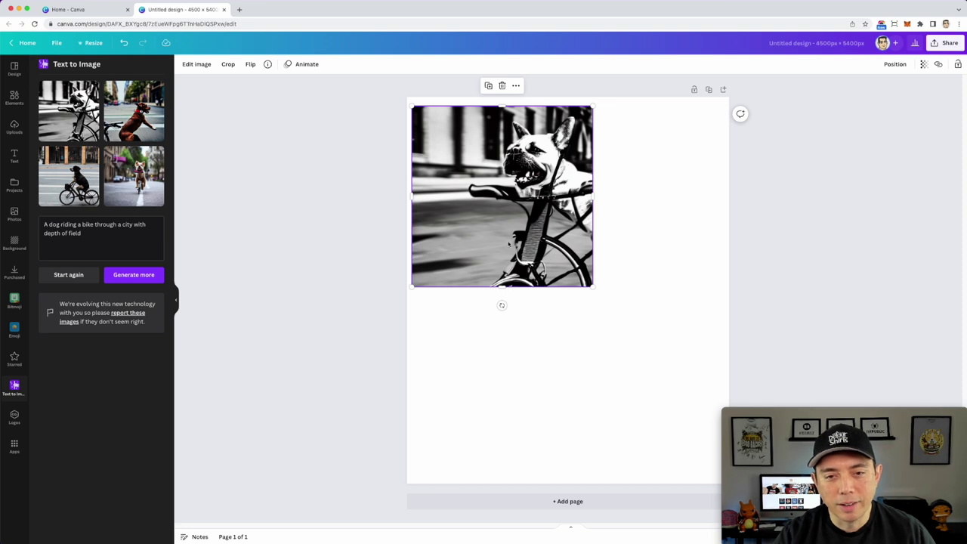
left_click(138, 123)
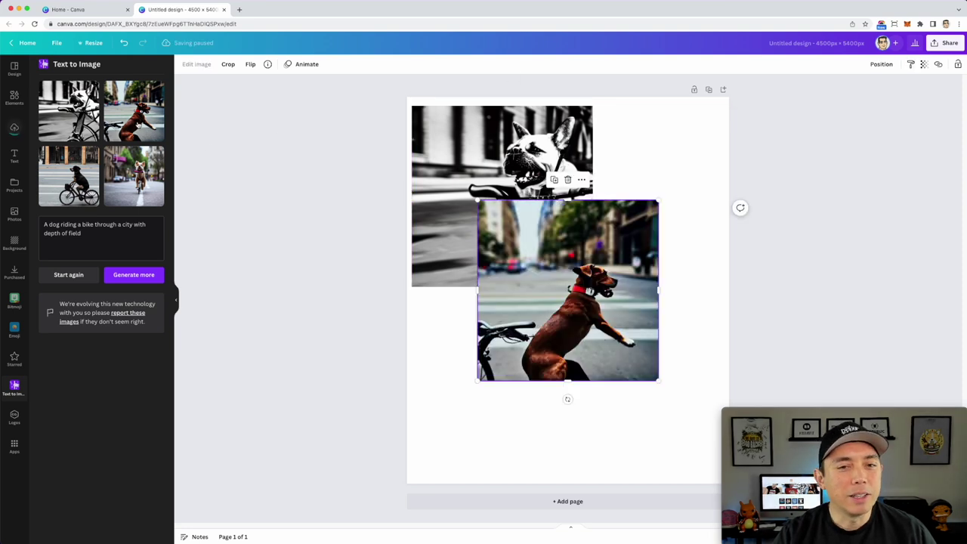
left_click_drag(541, 249, 523, 153)
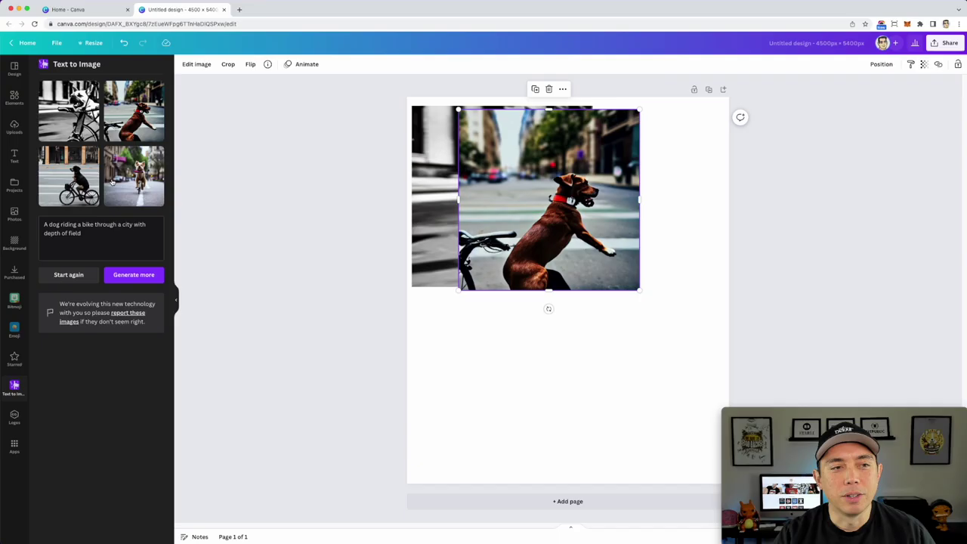
left_click(63, 177)
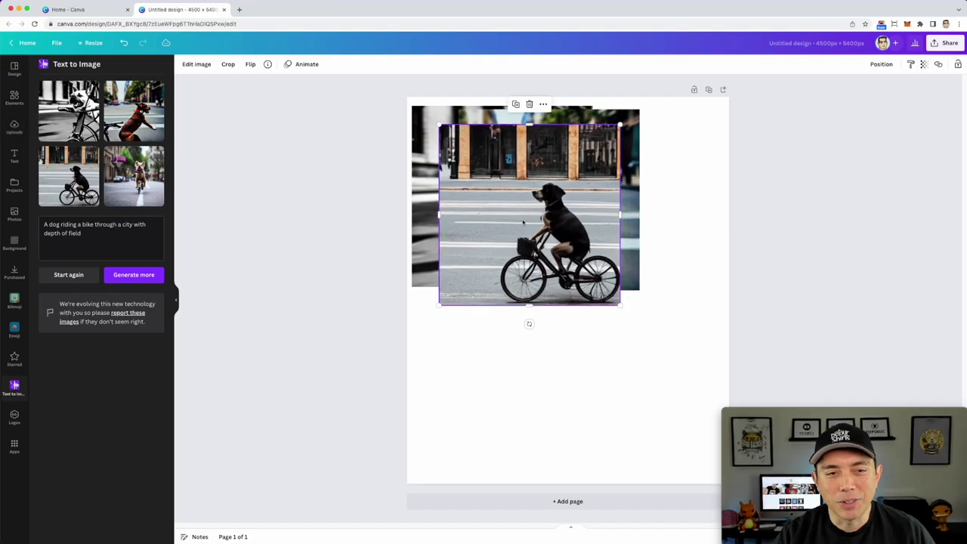
left_click(133, 176)
left_click_drag(601, 315, 536, 263)
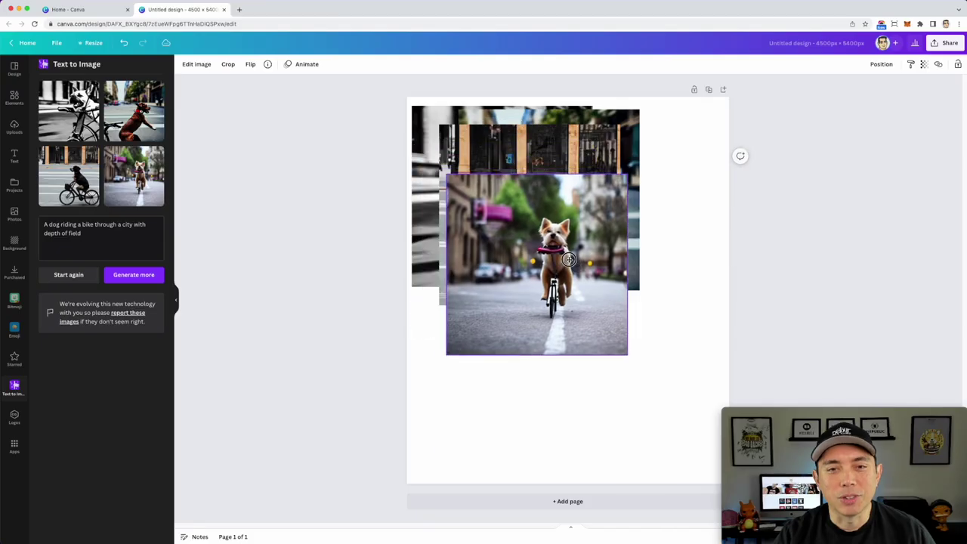
left_click_drag(584, 266, 644, 318)
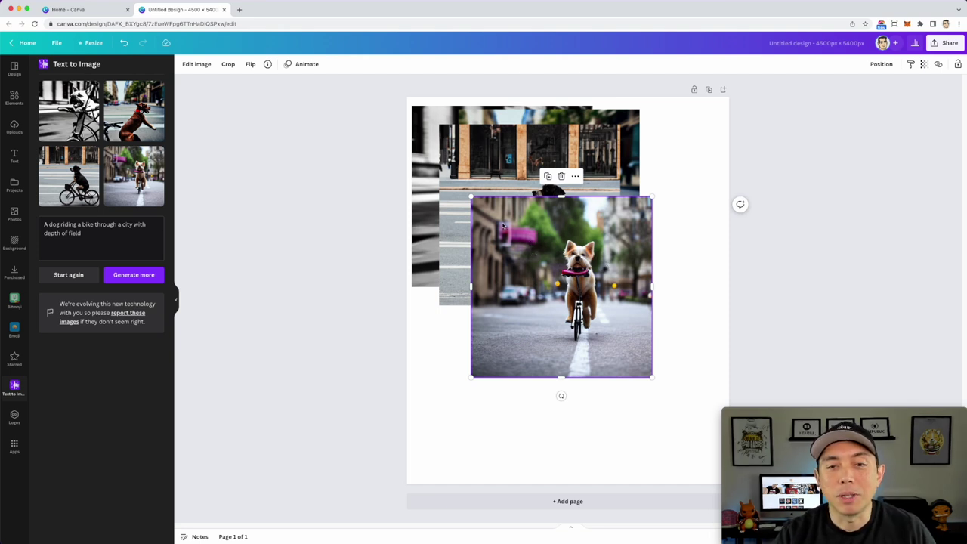
key("Delete")
left_click(495, 199)
key("Delete")
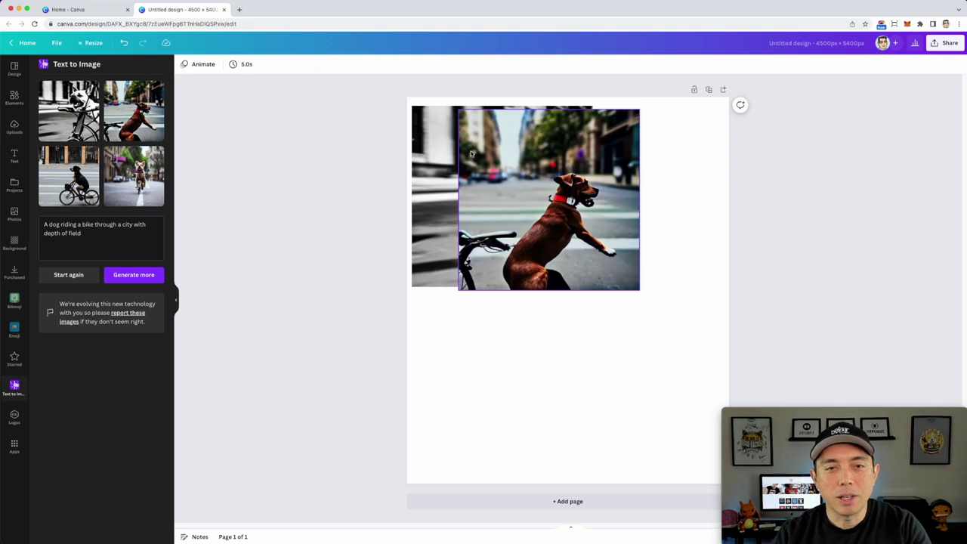
left_click(453, 181)
key("Delete")
left_click(419, 161)
key("Delete")
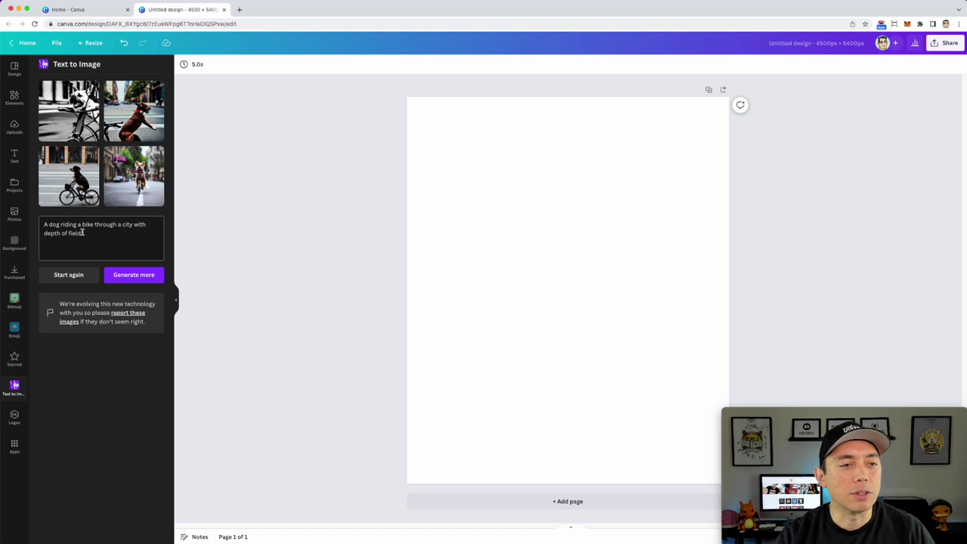
Step: Enter 'A funny t-shirt design for moms', settle on the Surprise me style, and generate images
left_click(69, 275)
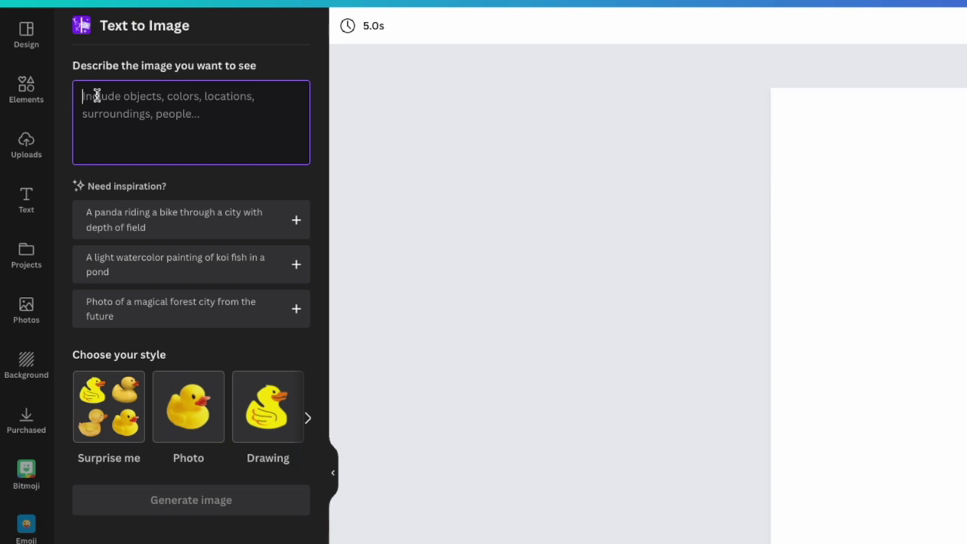
type("A funny t-shirt design for moms")
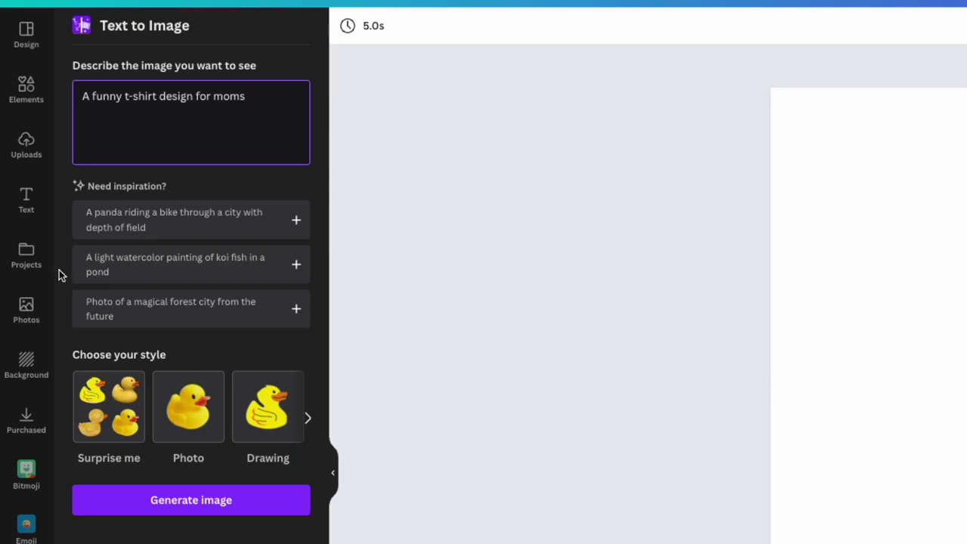
left_click(109, 404)
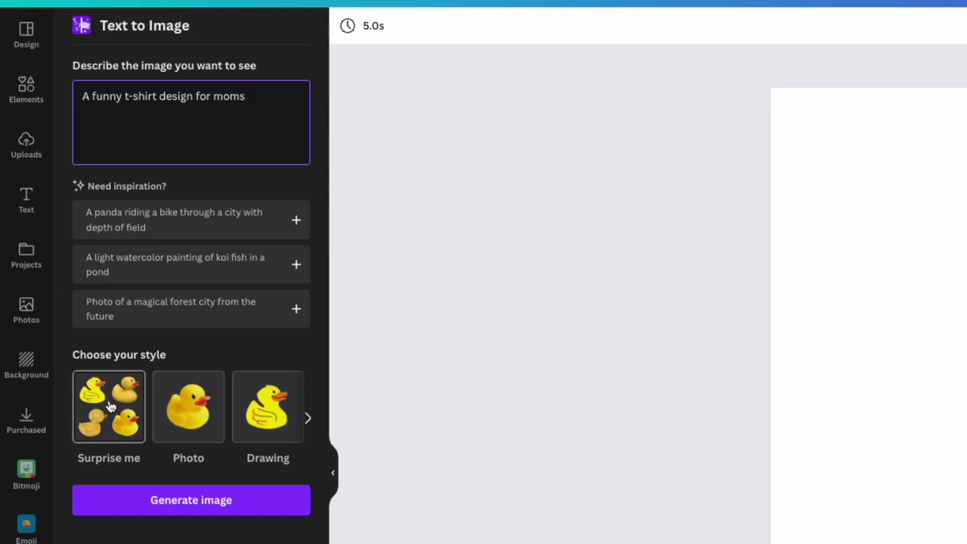
left_click(306, 417)
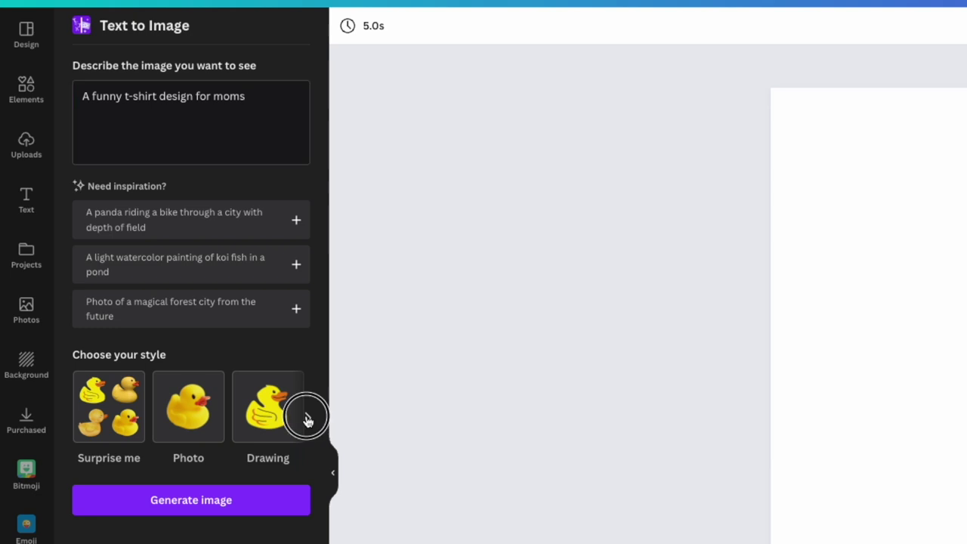
left_click(306, 419)
left_click(276, 423)
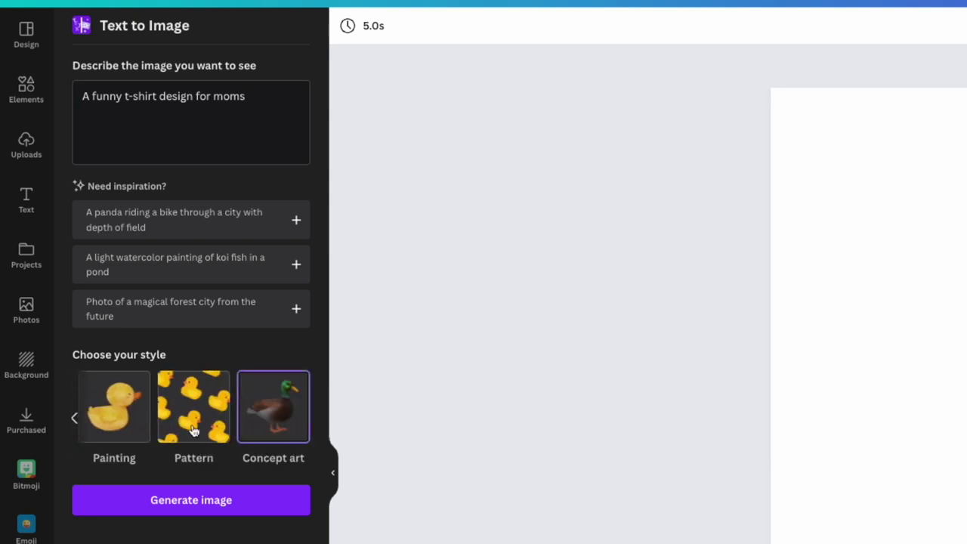
left_click(73, 417)
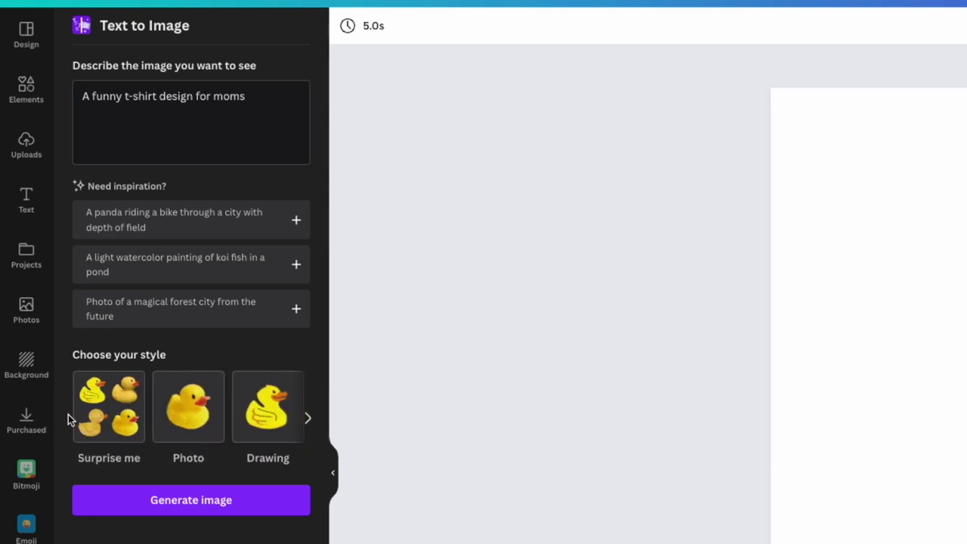
left_click(123, 418)
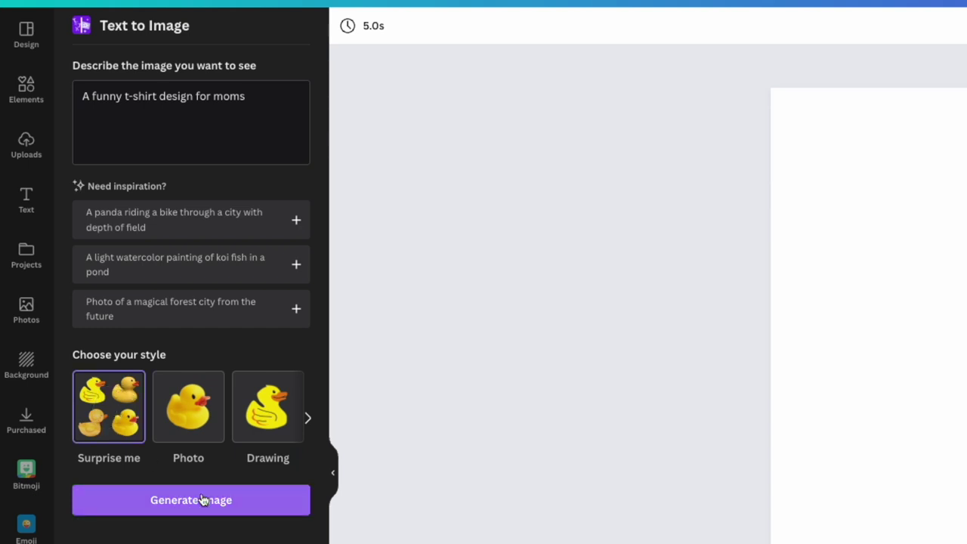
left_click(198, 500)
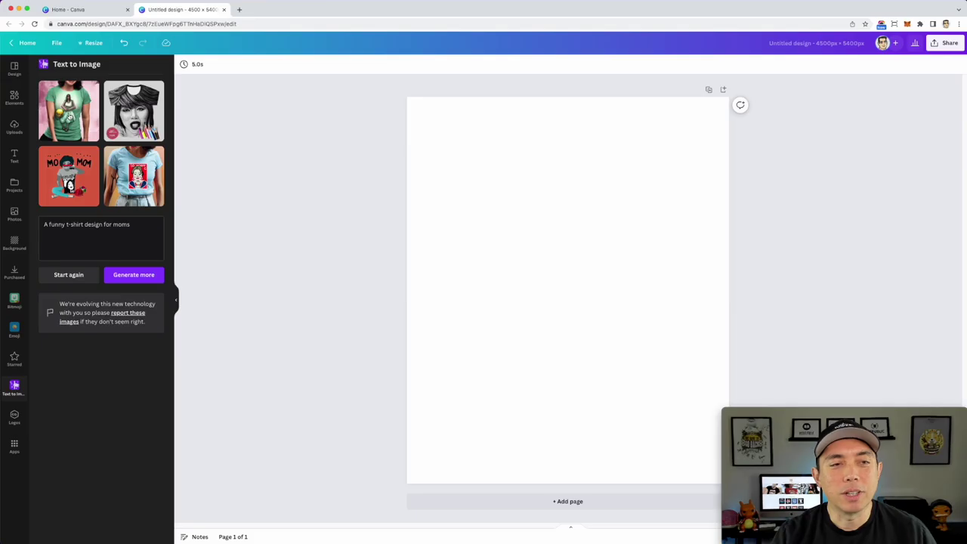
Step: Add the green, black-and-white, MO MOM and blue t-shirt images to the page, overlapping them
left_click(130, 118)
left_click_drag(566, 280, 526, 208)
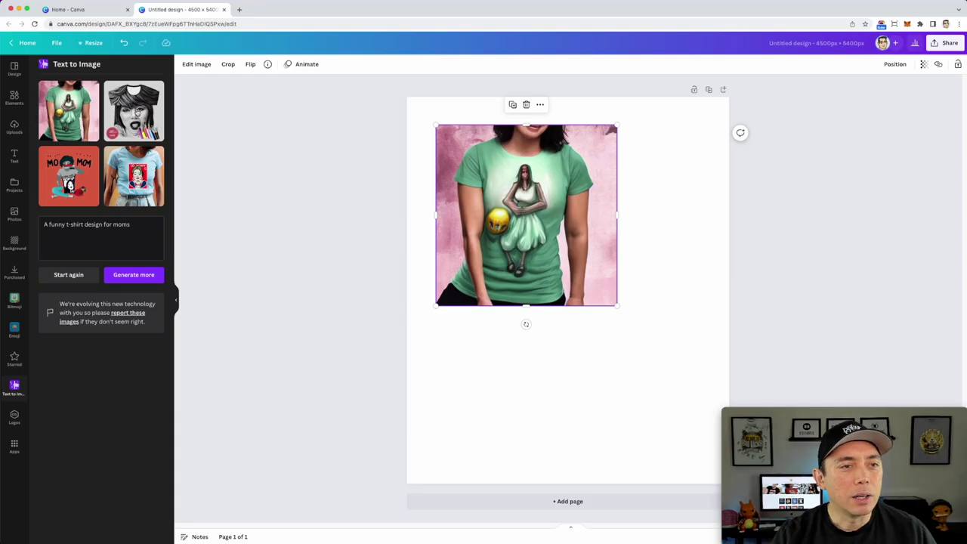
left_click(133, 110)
left_click_drag(560, 263, 521, 188)
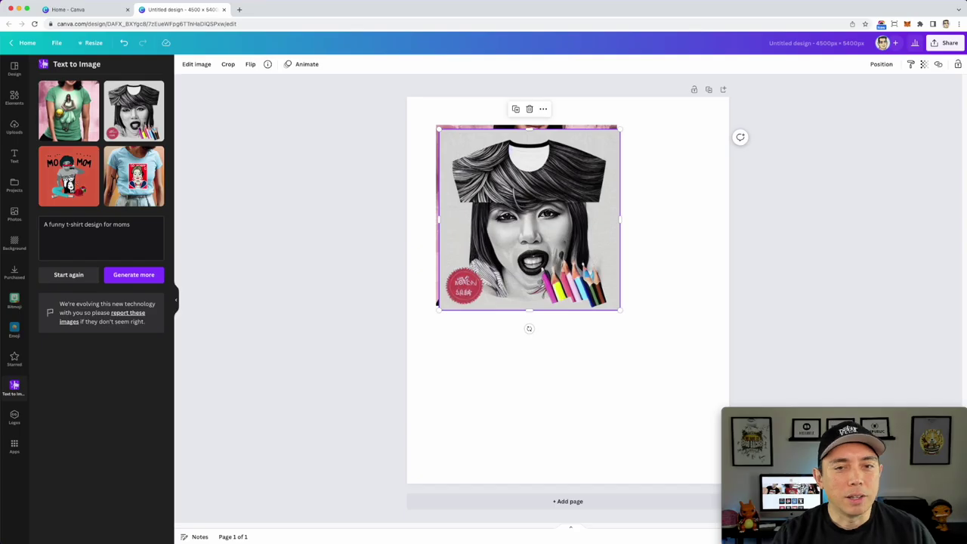
left_click(68, 176)
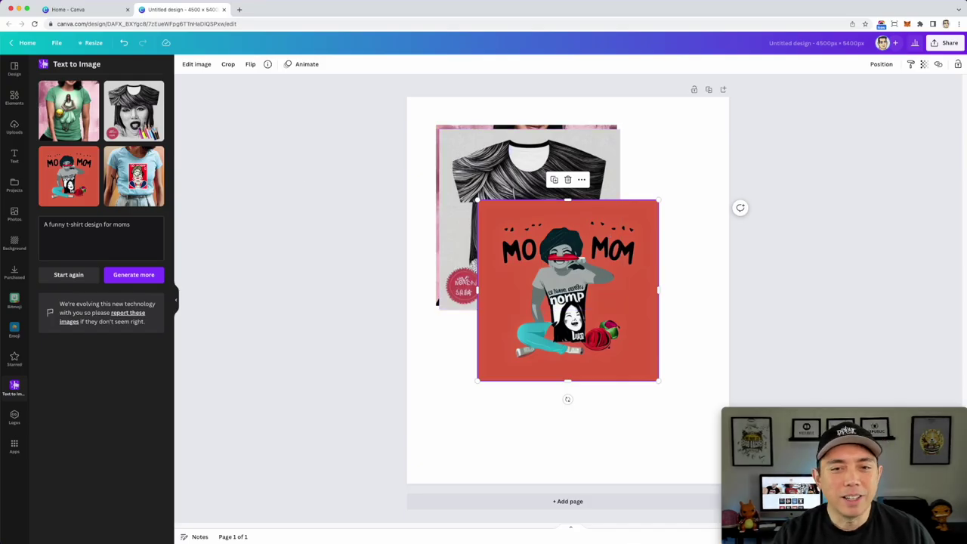
left_click(134, 176)
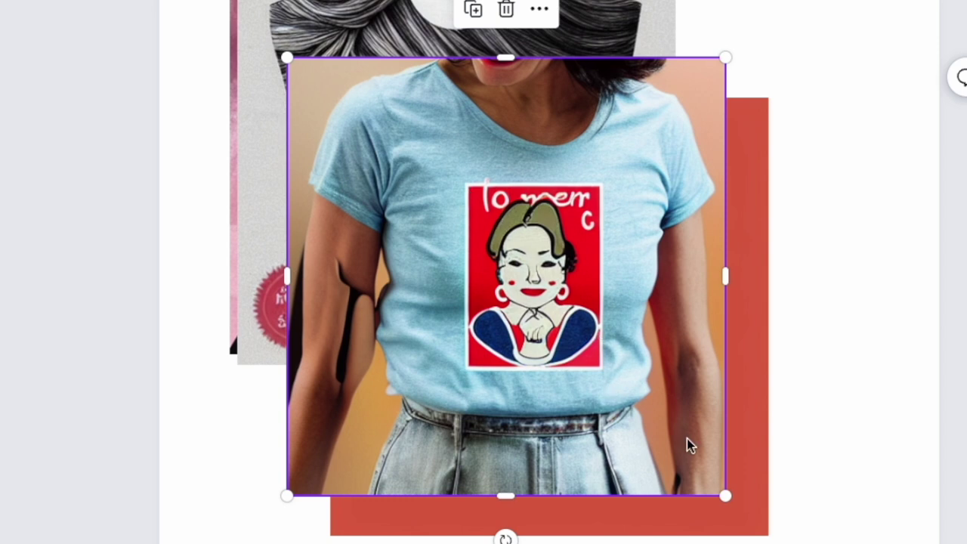
Step: Crop the blue t-shirt image down to its small portrait graphic
left_click_drag(724, 280, 600, 273)
left_click_drag(300, 71, 287, 53)
left_click_drag(288, 274, 464, 261)
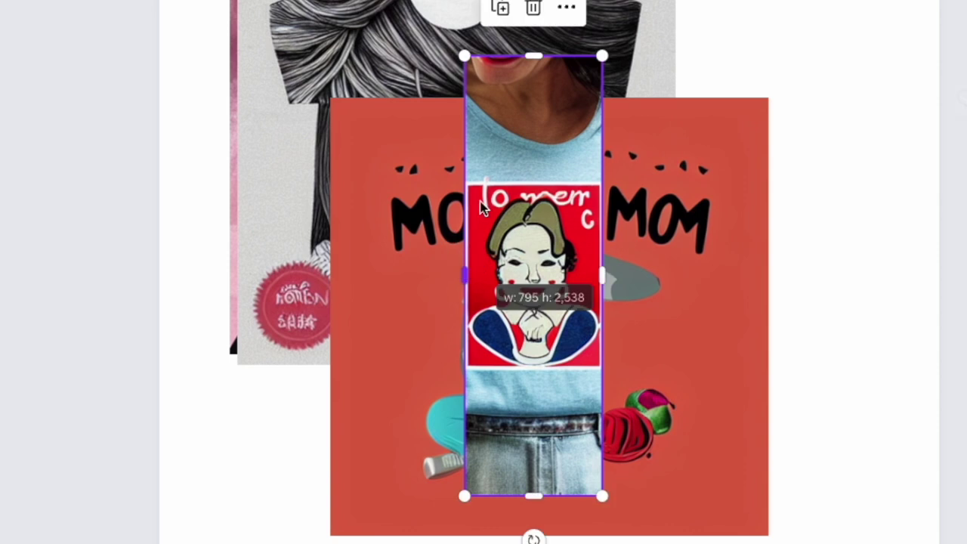
left_click_drag(533, 56, 533, 183)
left_click_drag(533, 495, 554, 368)
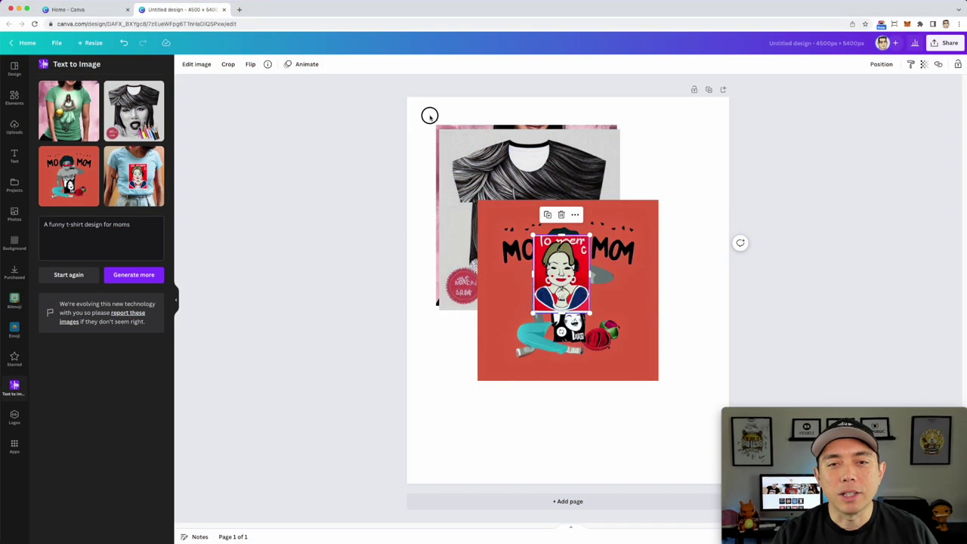
left_click_drag(430, 115, 690, 416)
Step: Delete all images from the page and enter the prompt 'A St Patrick's Day T-Shirt Design'
key("Delete")
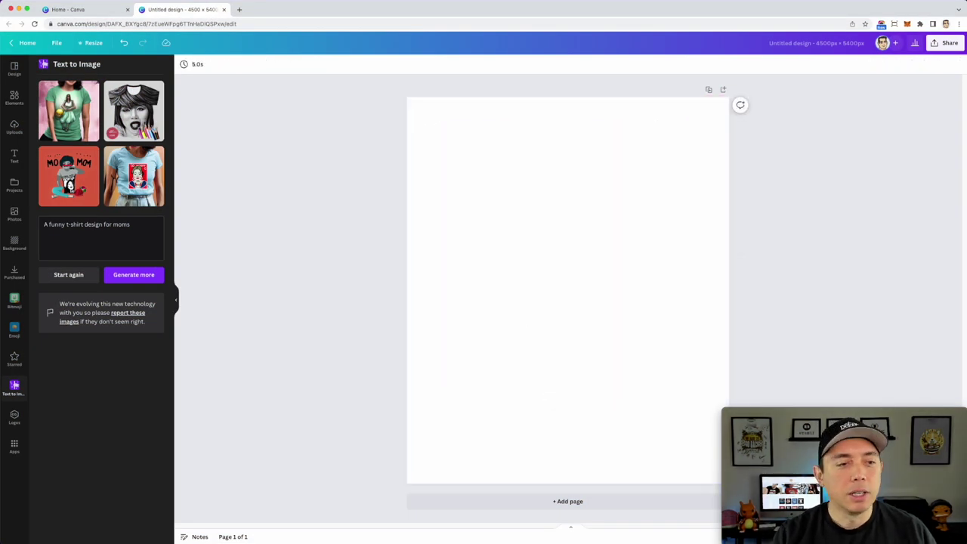
left_click(69, 275)
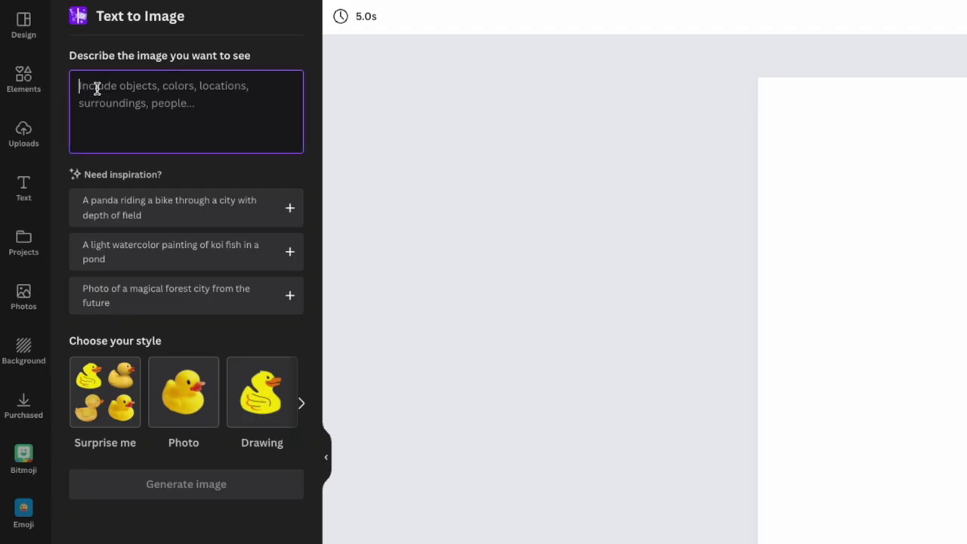
type("A")
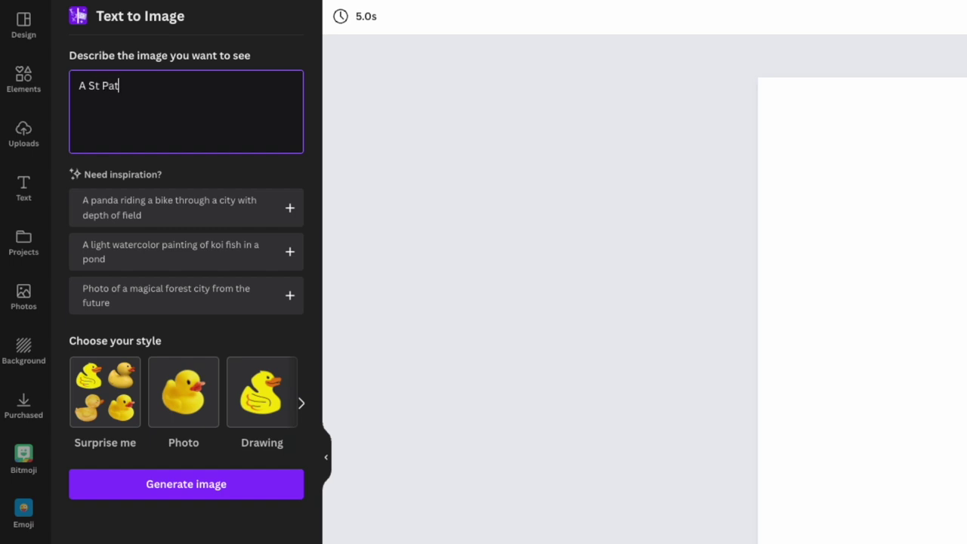
type("St Patrick's Day T-Shirt Design")
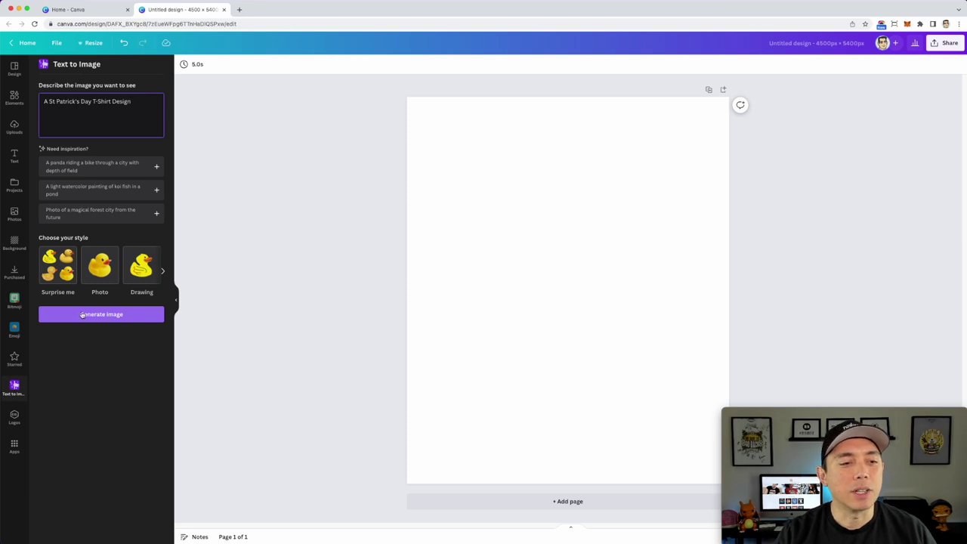
Step: Generate images from the 'A St Patrick's Day T-Shirt Design' prompt
left_click(82, 314)
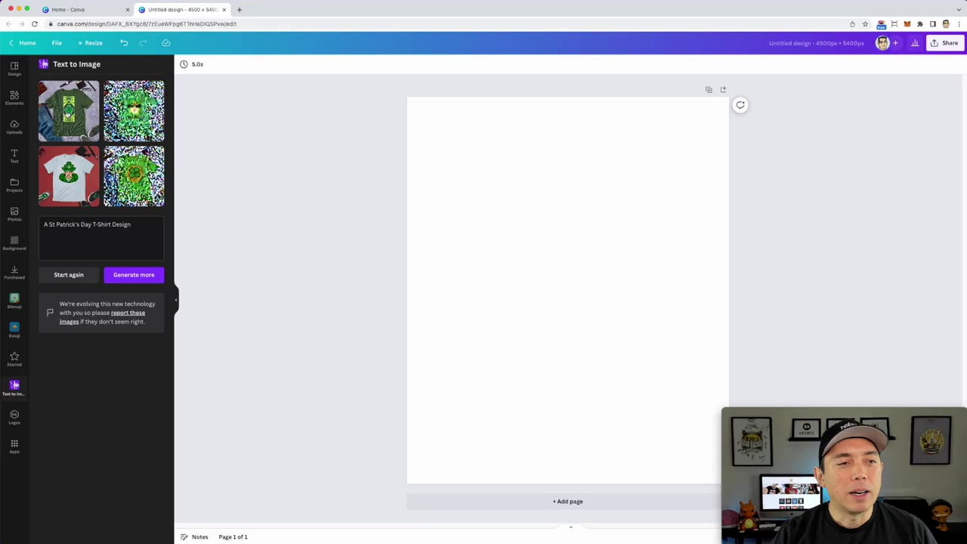
Step: Add the green clover shirt image and enlarge it to fill the page as the backdrop
left_click(126, 112)
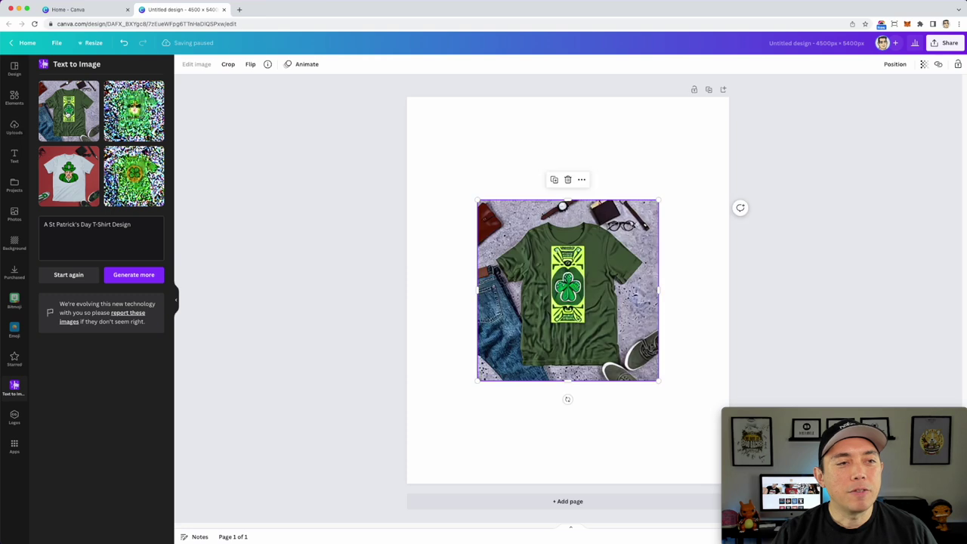
left_click_drag(589, 281, 586, 267)
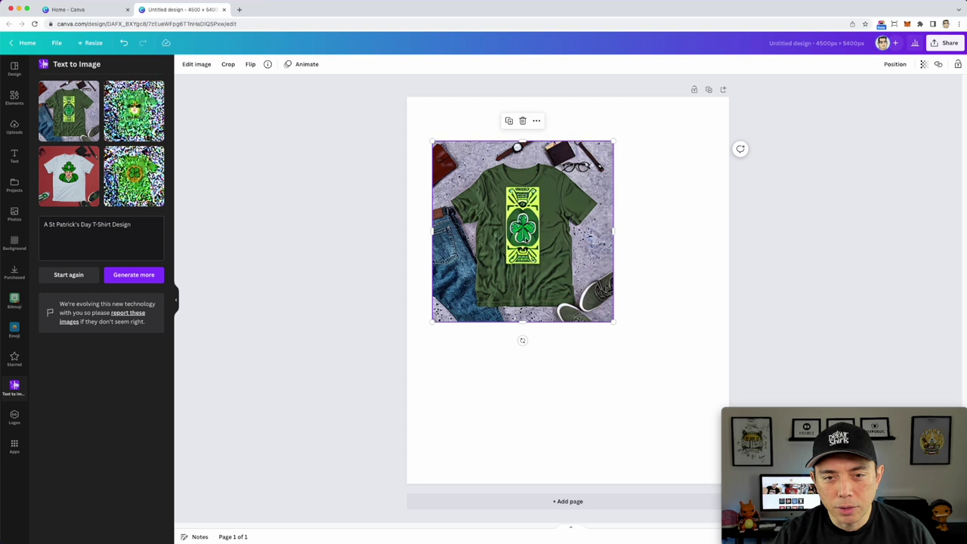
left_click_drag(614, 322, 786, 445)
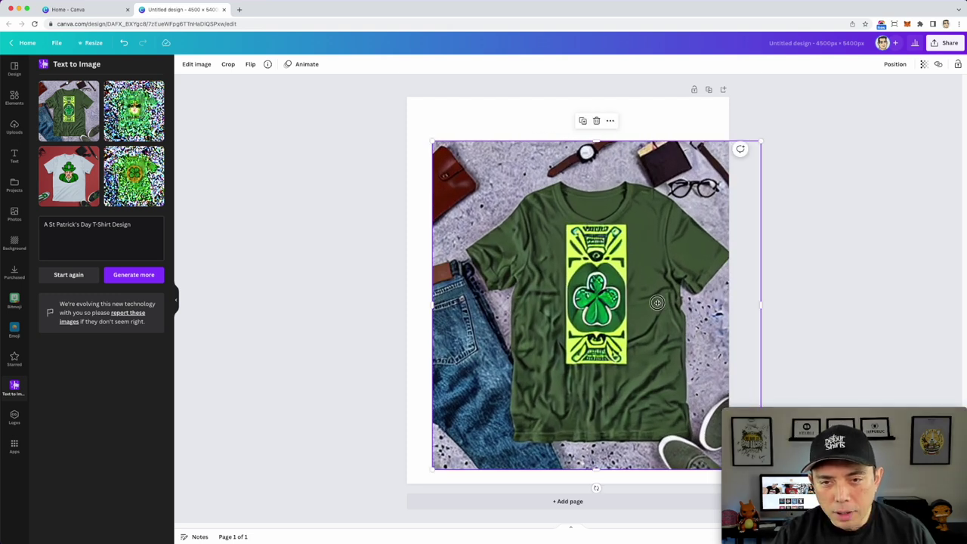
left_click_drag(680, 226, 644, 194)
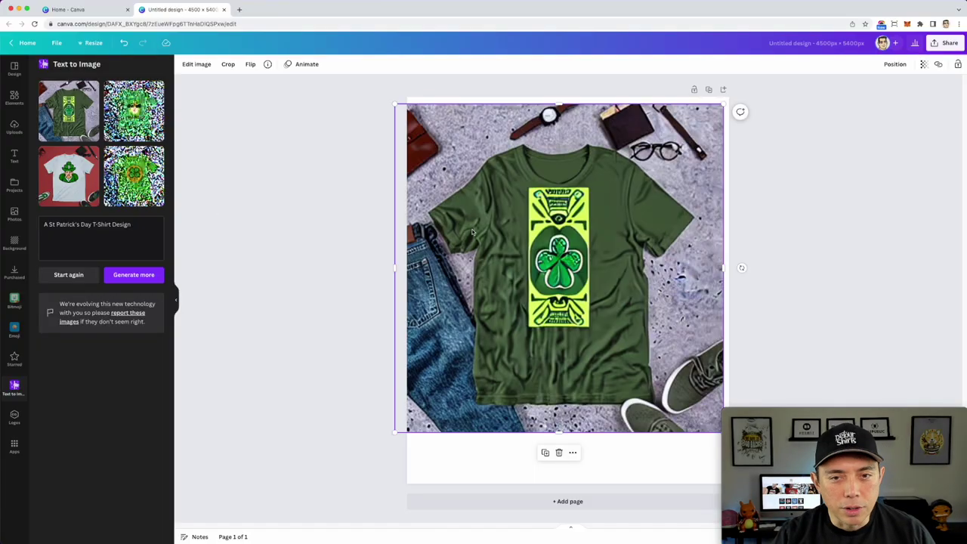
Step: Layer the red leprechaun, noisy green and noisy clover images over the backdrop
left_click(68, 176)
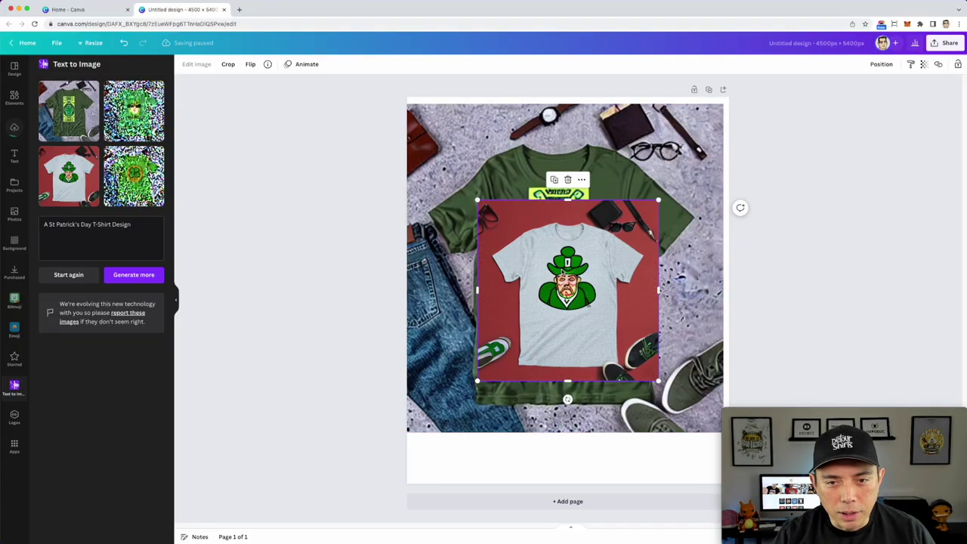
left_click_drag(567, 292, 524, 217)
left_click_drag(615, 311, 719, 420)
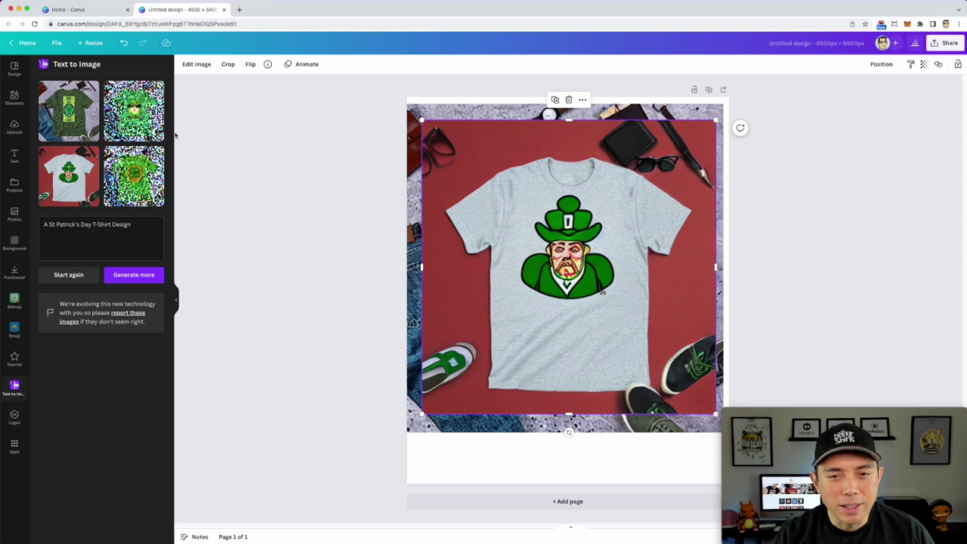
left_click(134, 111)
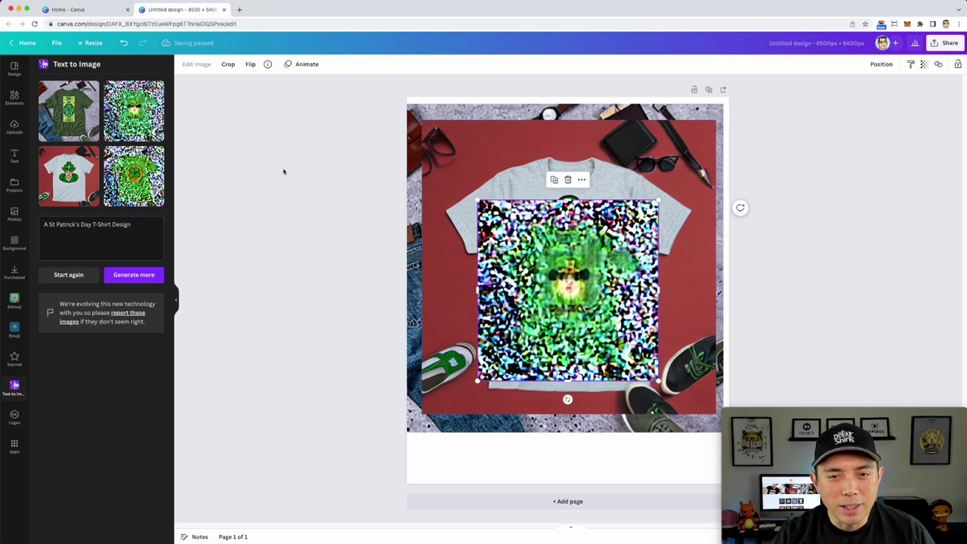
left_click_drag(540, 291, 524, 215)
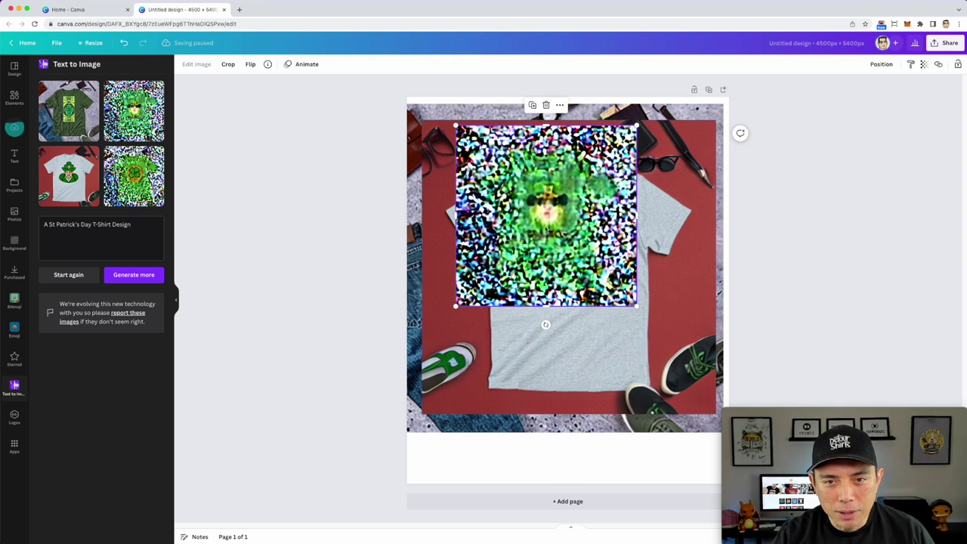
left_click(136, 170)
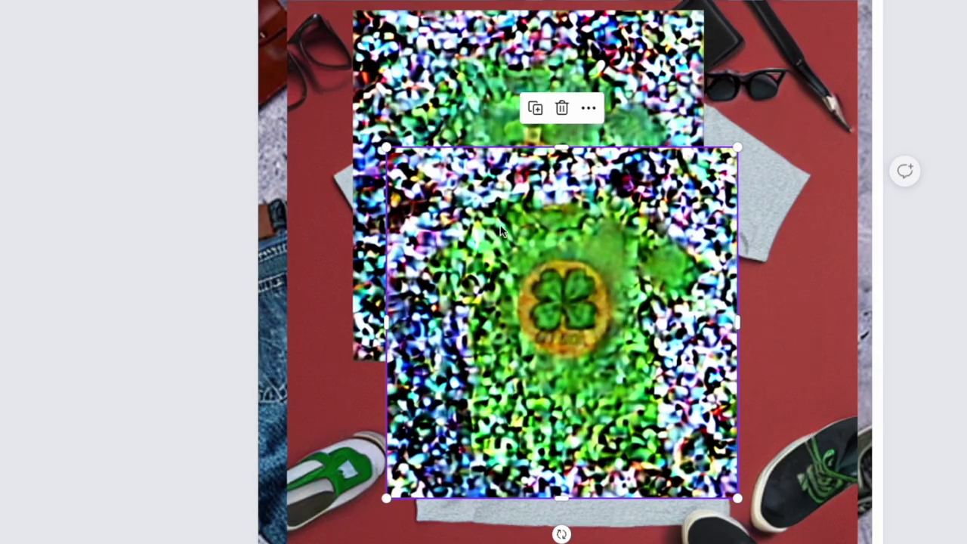
left_click_drag(604, 257, 628, 294)
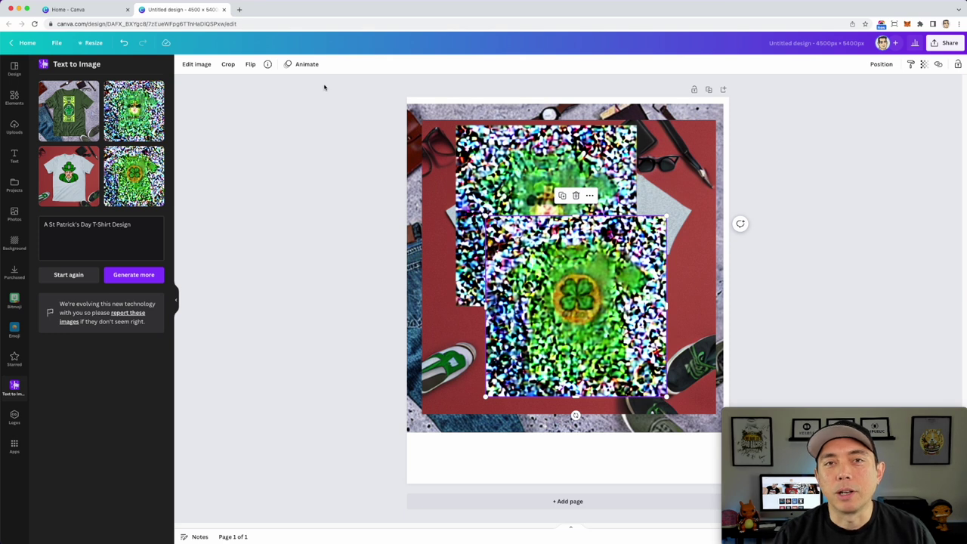
Step: Clear the page, enter 'A T-Shirt Design that says 100 Days of School', and choose the Photo style
left_click_drag(336, 86, 708, 463)
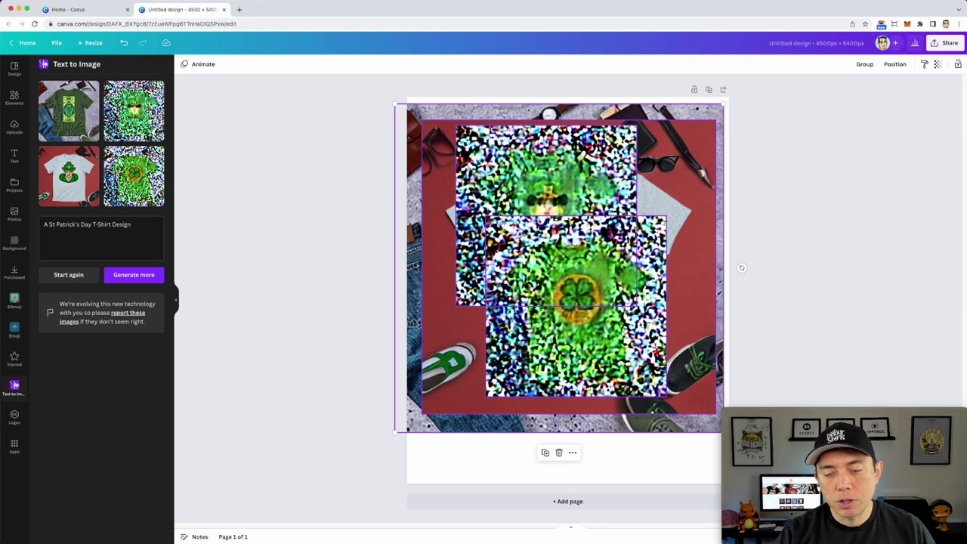
key("Delete")
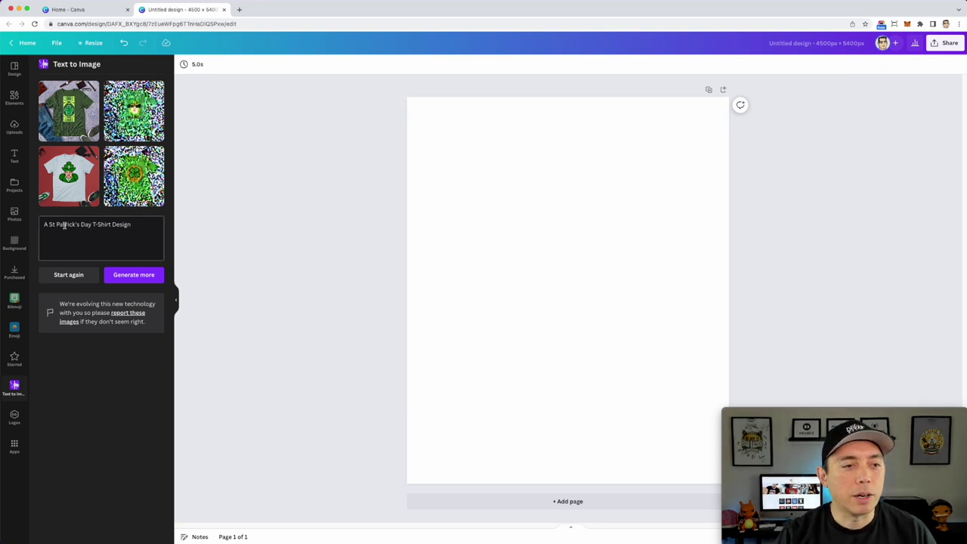
left_click(60, 274)
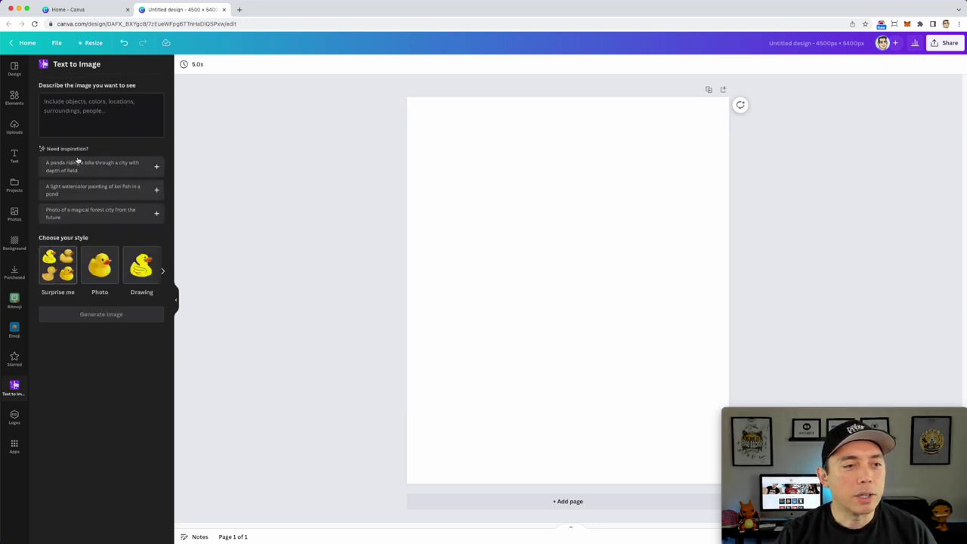
left_click(44, 101)
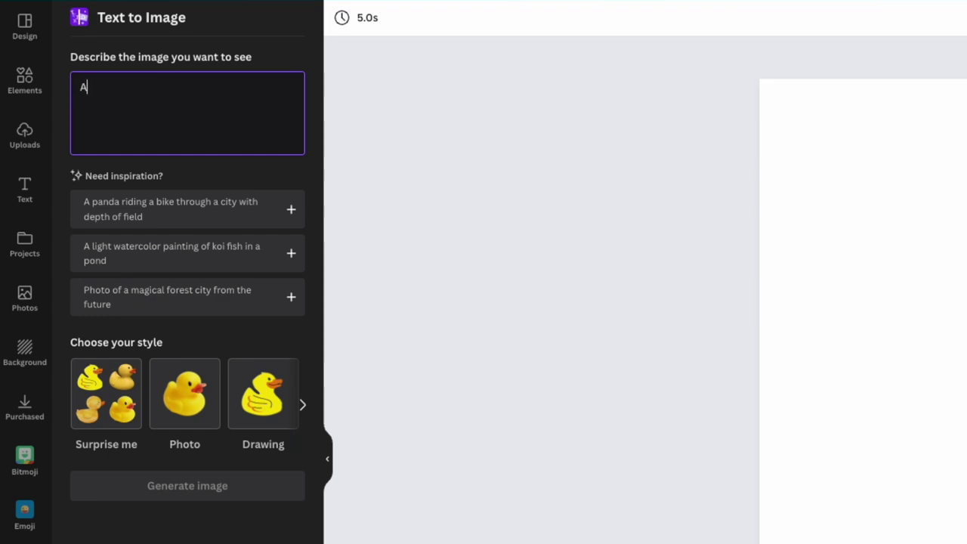
type("A T-Shirt Design")
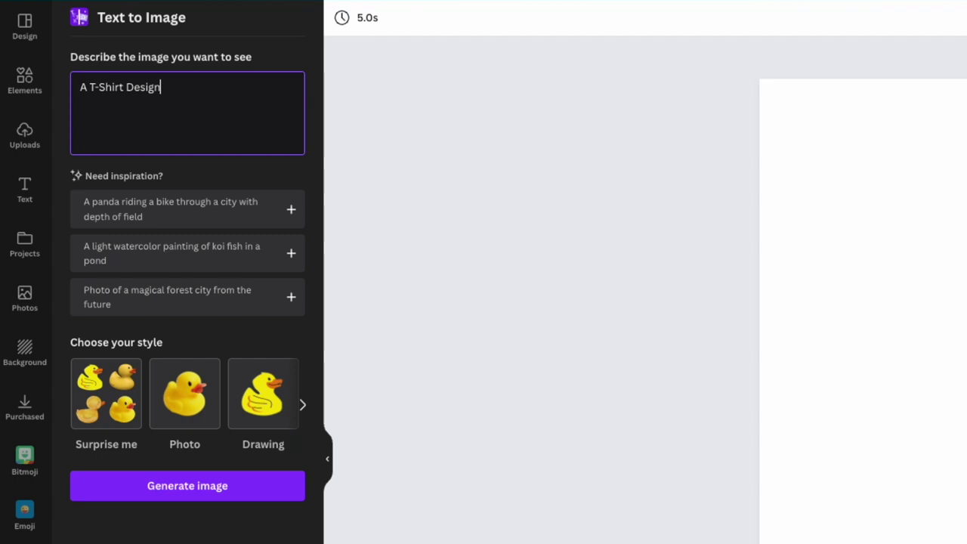
type(" that says 100 Days of School")
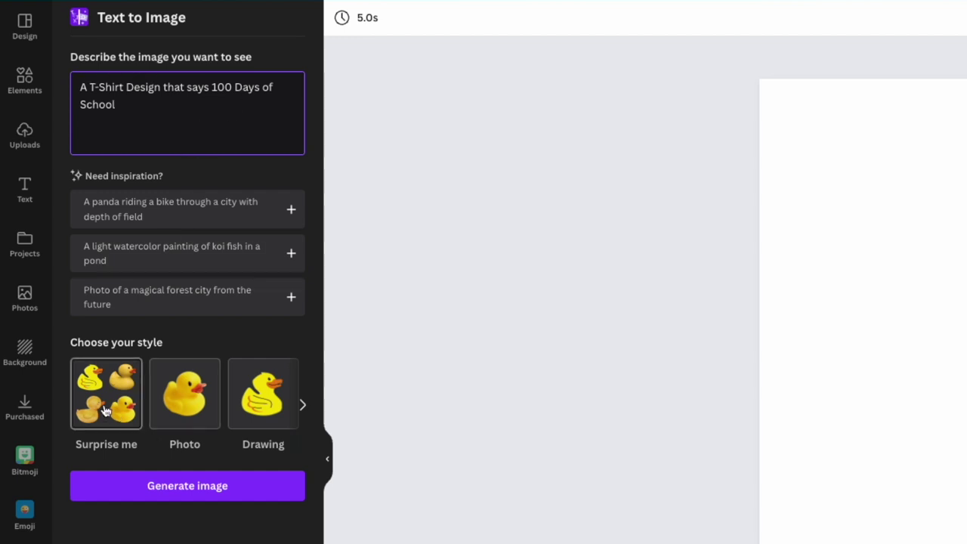
left_click(185, 399)
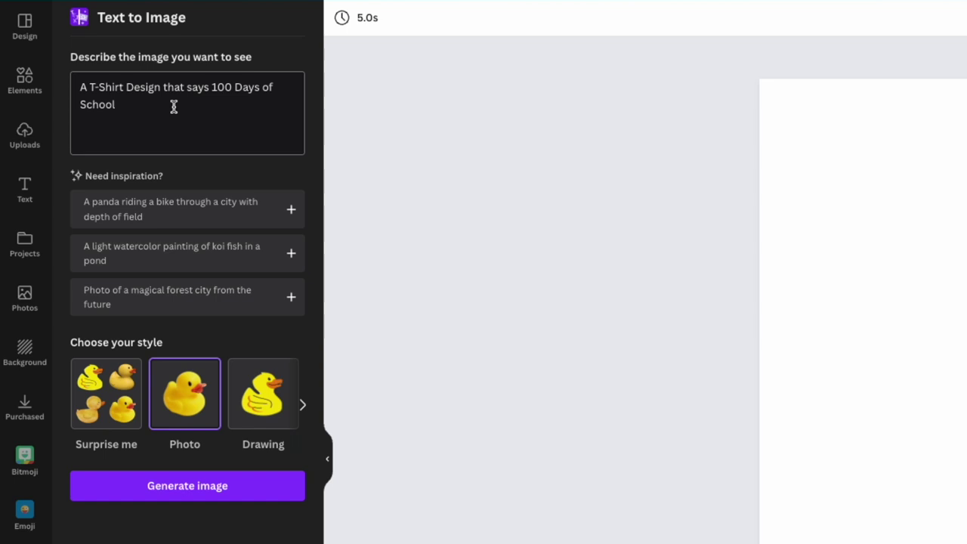
Step: Generate the 100 Days of School images and add the garbled-lettering result to the page
left_click(186, 482)
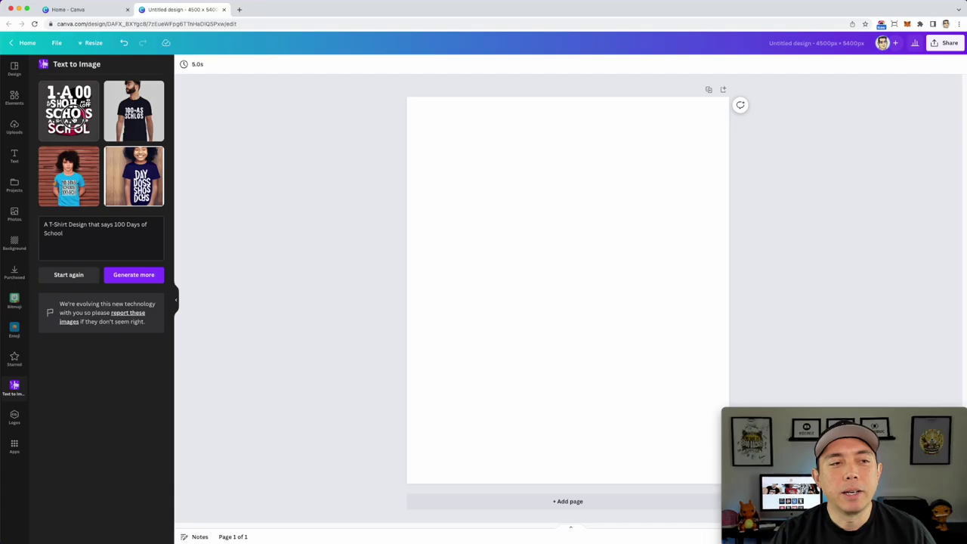
left_click(160, 143)
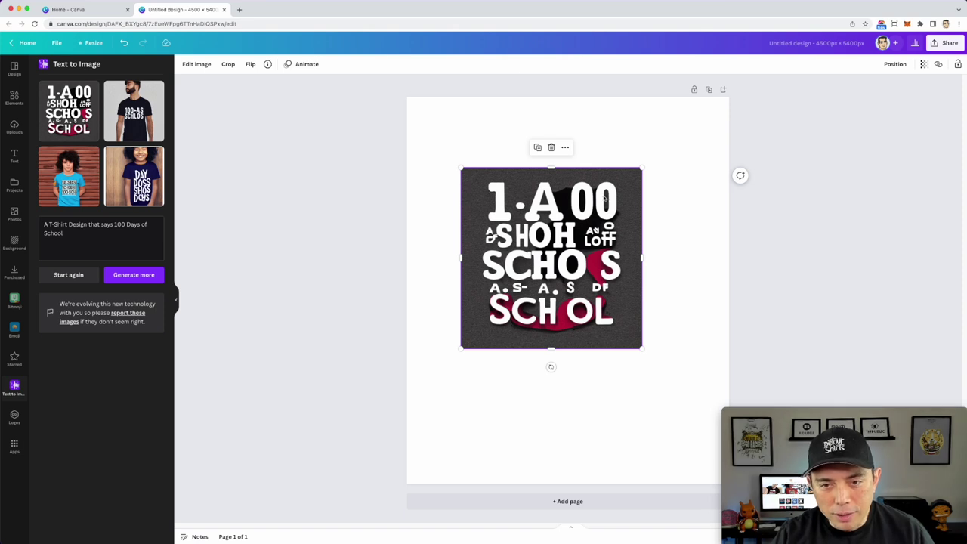
Step: Centre the lettering image, then add and stagger the man-in-T-shirt, boy-in-blue and DAY DOSS images
mouse_move(606, 197)
left_mouse_down()
mouse_move(627, 190)
mouse_move(618, 192)
left_mouse_up()
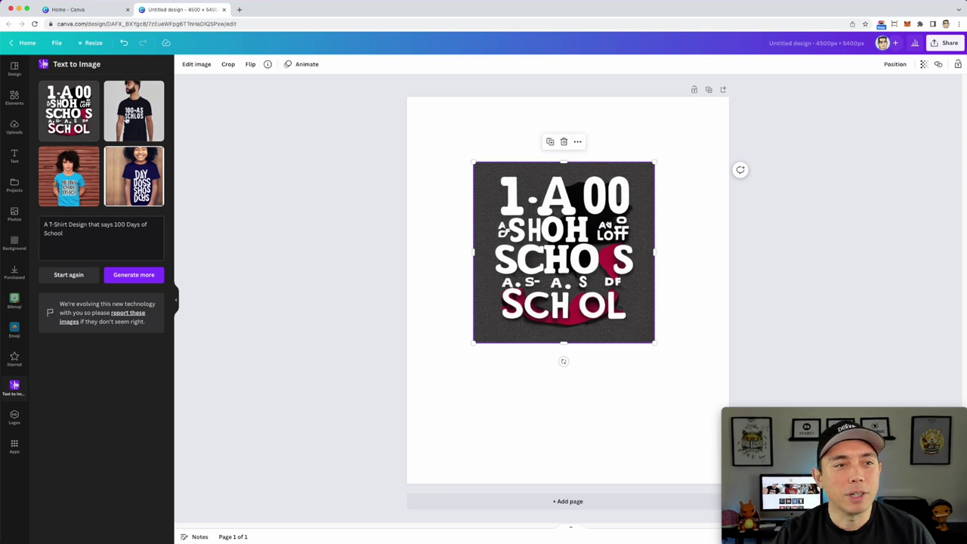
left_click(132, 118)
left_click_drag(565, 291, 537, 225)
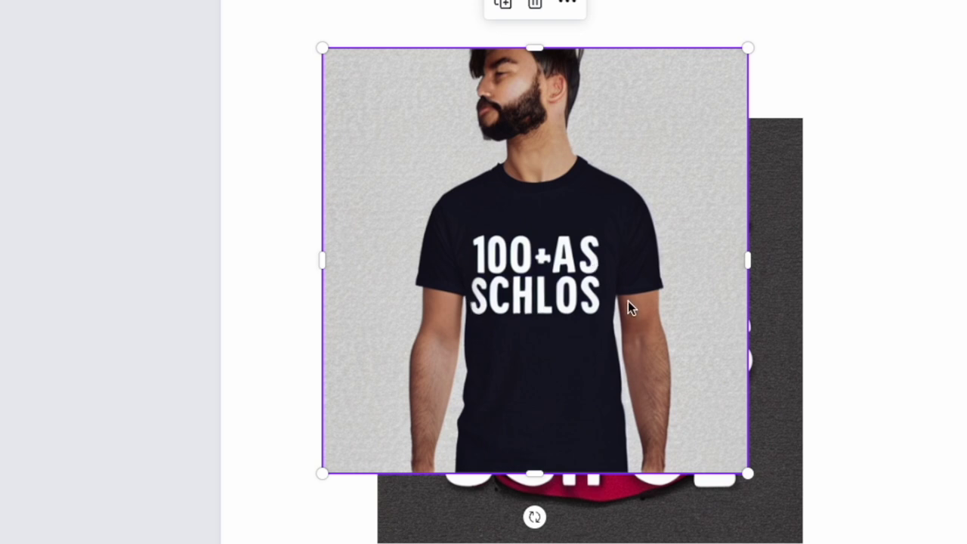
left_click_drag(596, 253, 635, 217)
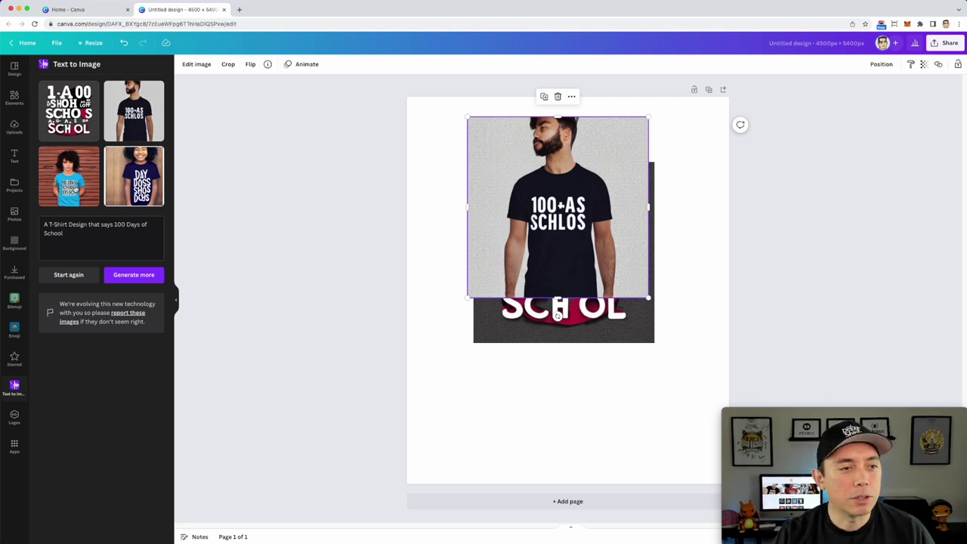
left_click(68, 176)
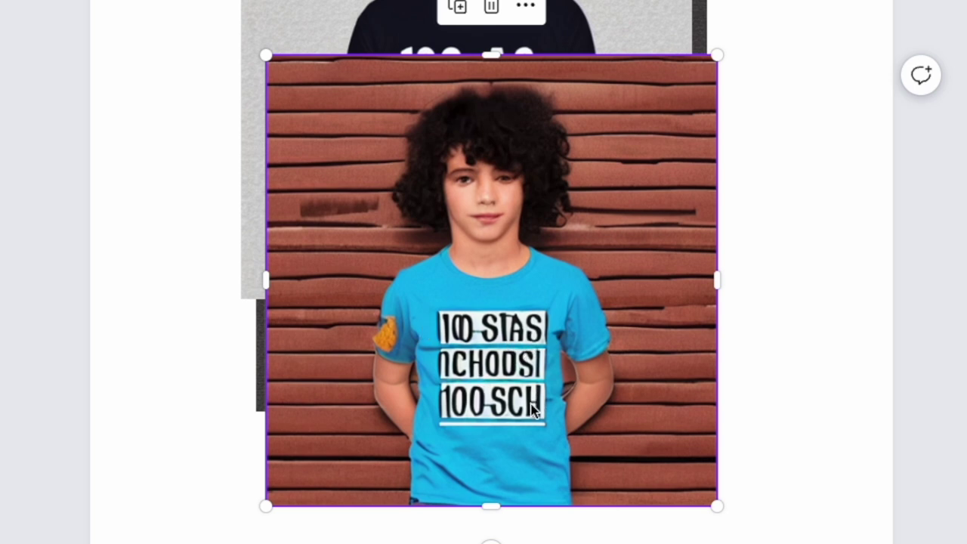
left_click(133, 175)
left_click_drag(604, 284, 560, 219)
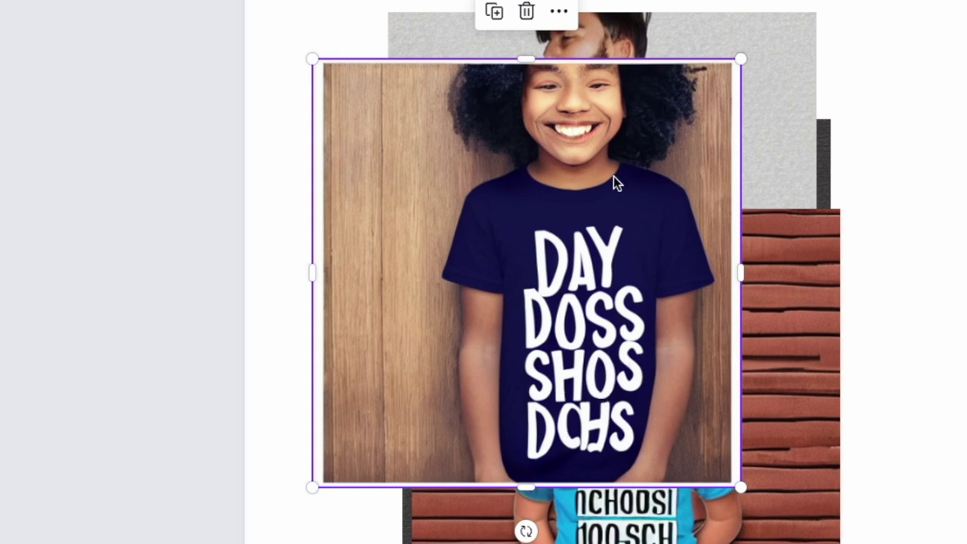
left_click_drag(614, 180, 686, 220)
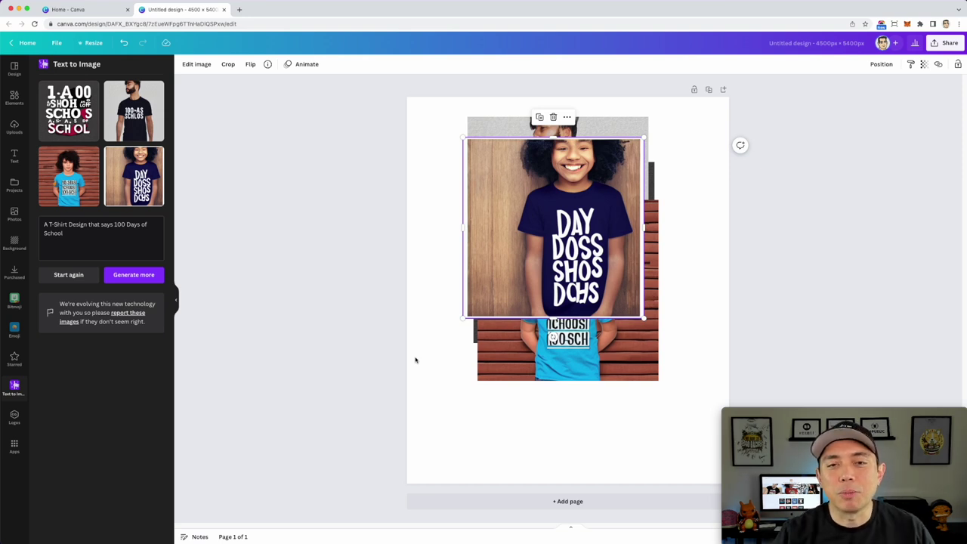
Step: Delete every image from the page and search Elements for 'st patrick's Day tshirt design'
left_click_drag(427, 111, 693, 418)
key("Delete")
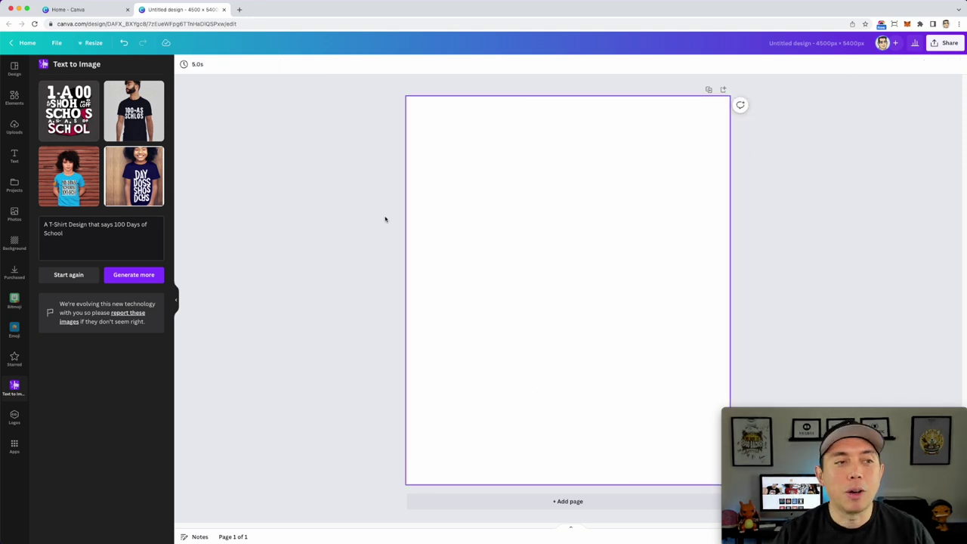
left_click(14, 98)
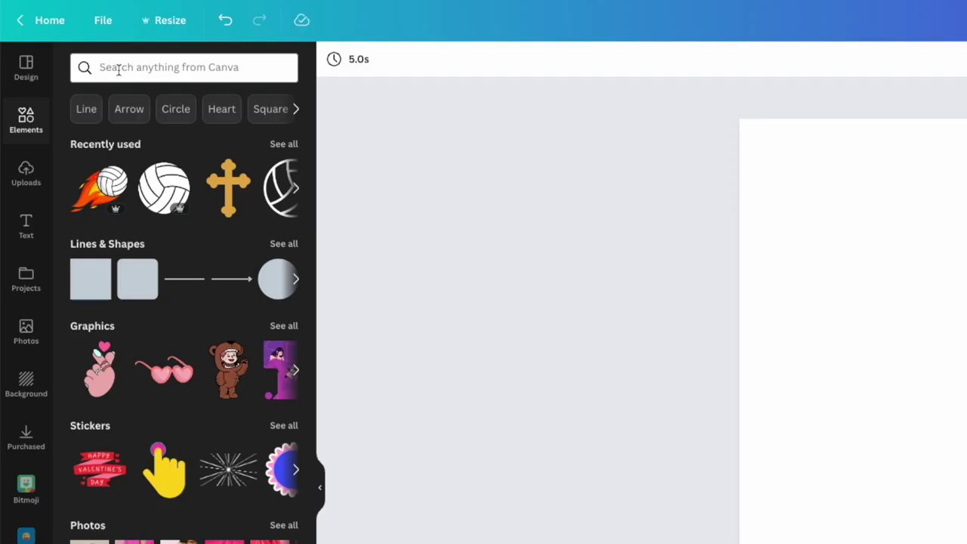
left_click(65, 66)
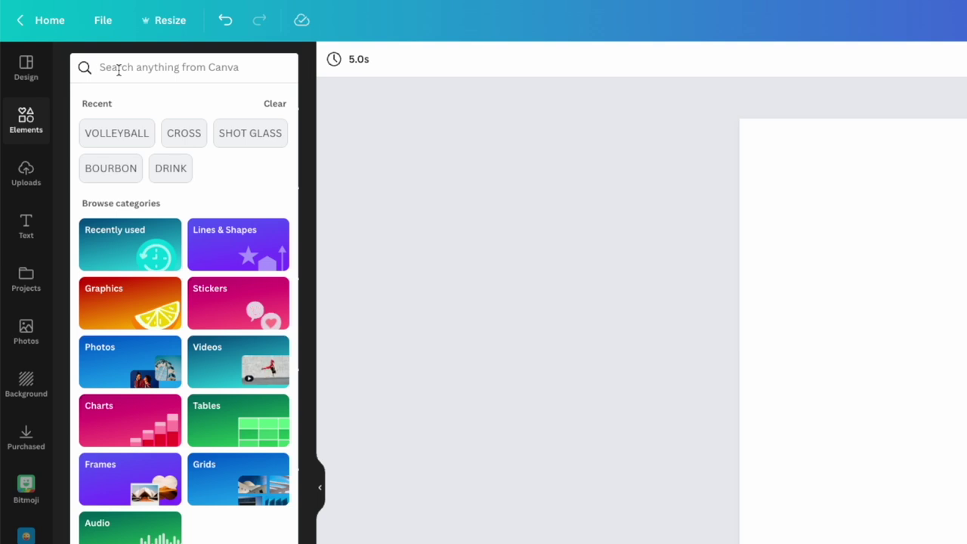
type("st pat")
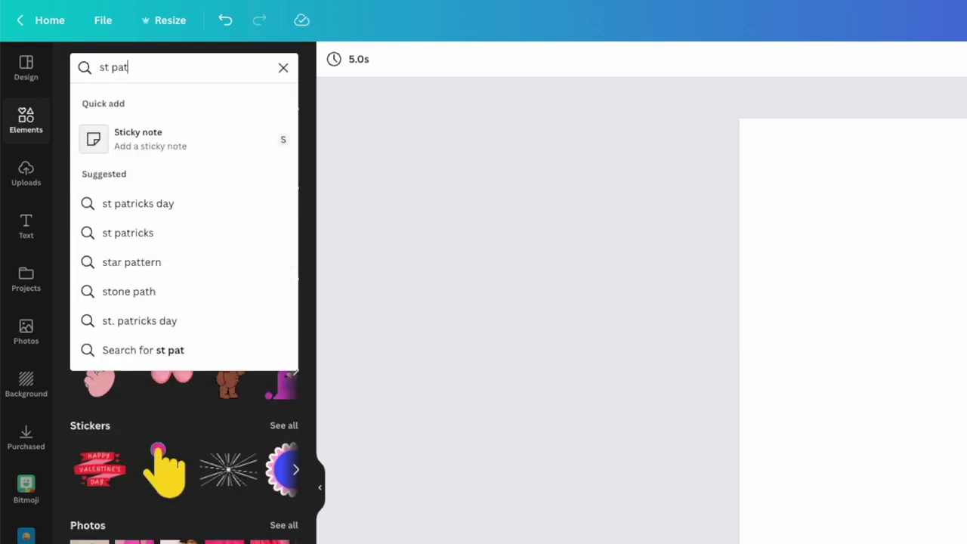
type("rick's D")
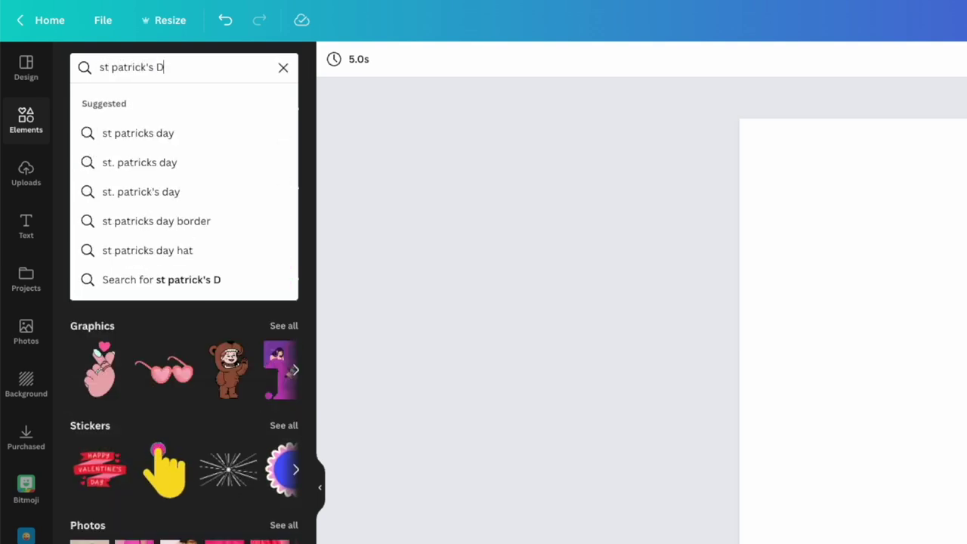
type("ay tshirt ")
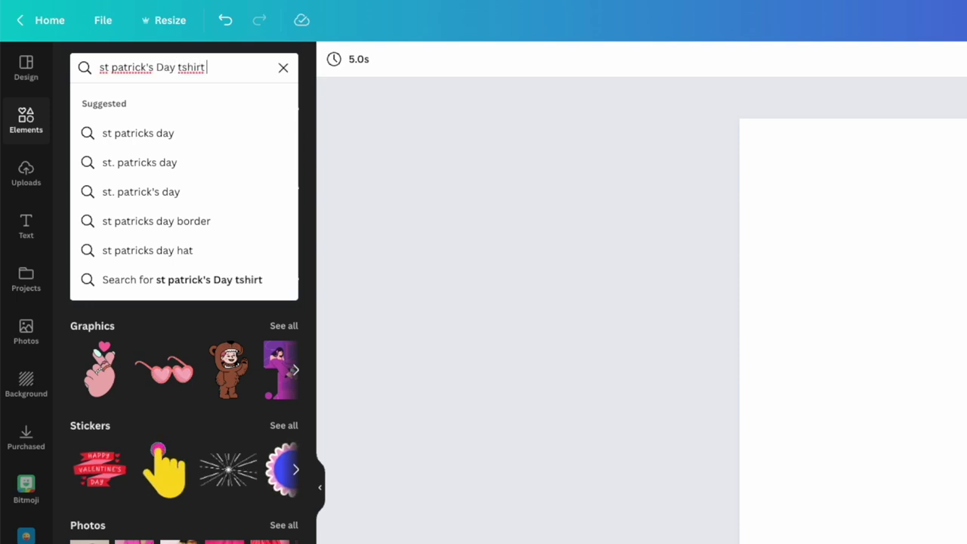
type("design")
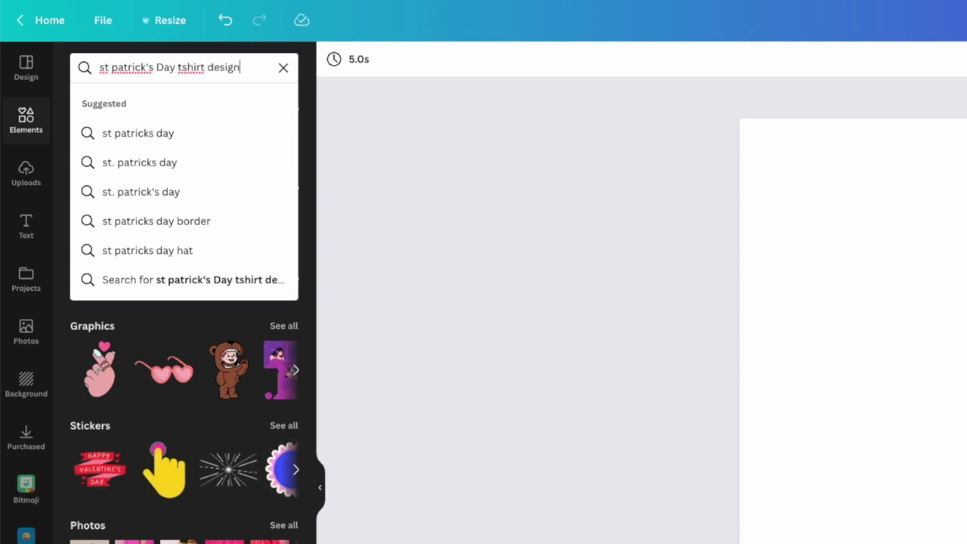
key("Return")
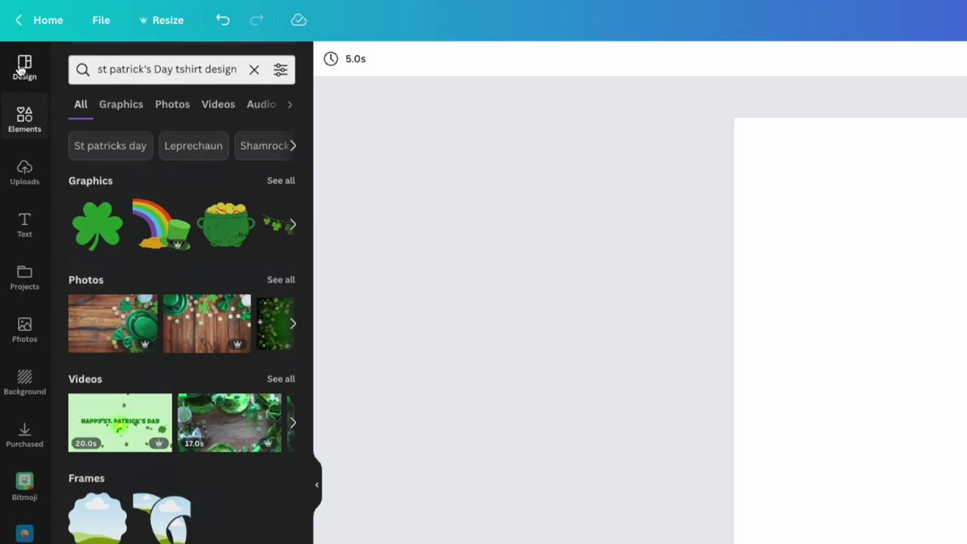
left_click(13, 68)
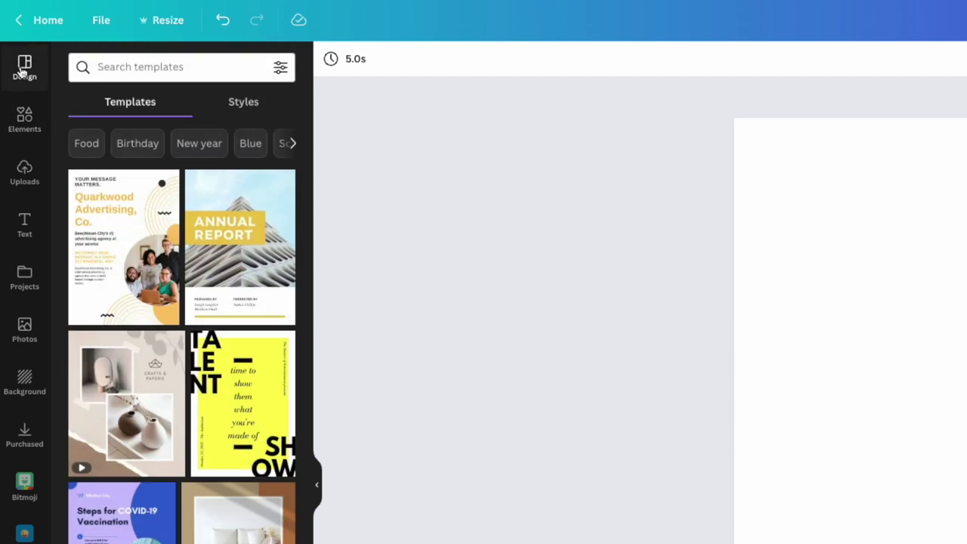
Step: Search templates for St Patrick's Day and apply the Get Lucky template to the page
left_click(144, 61)
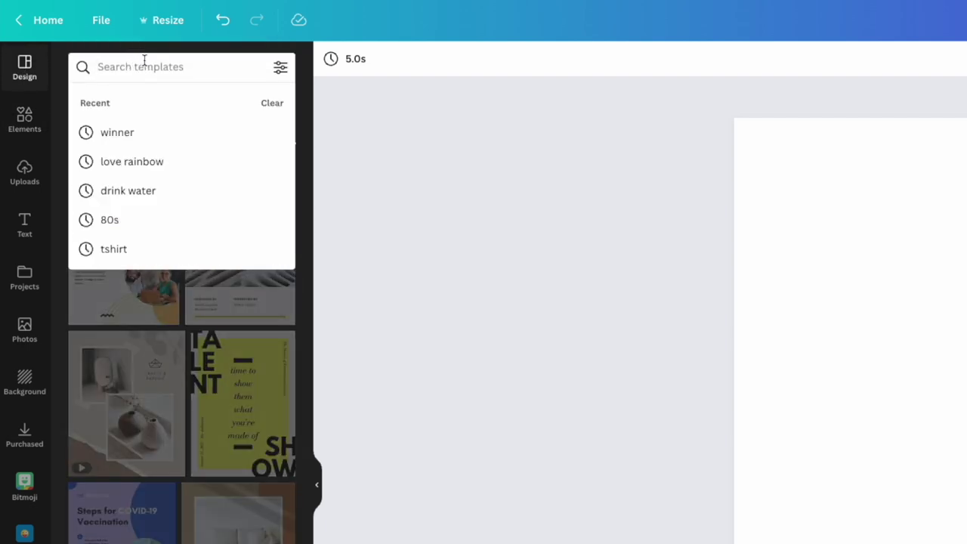
type("St Pa")
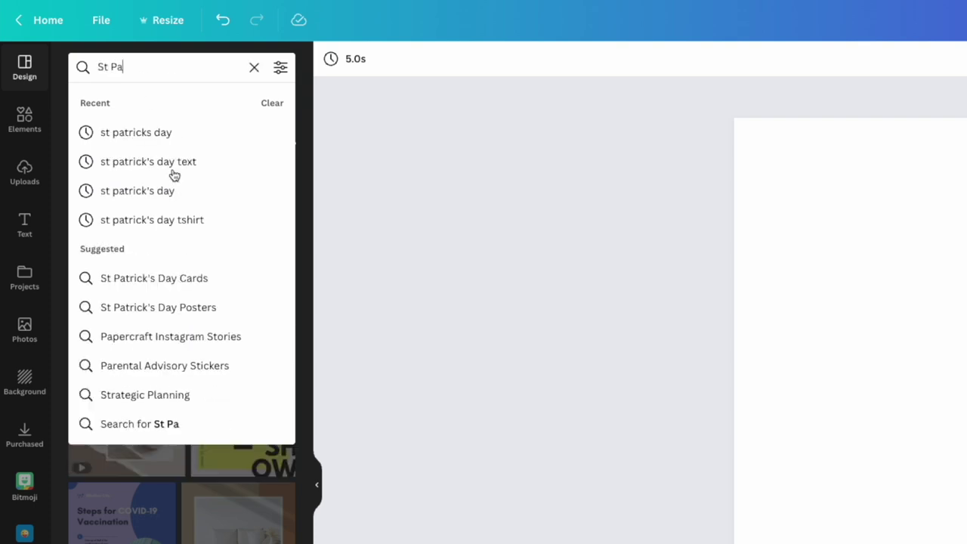
left_click(186, 221)
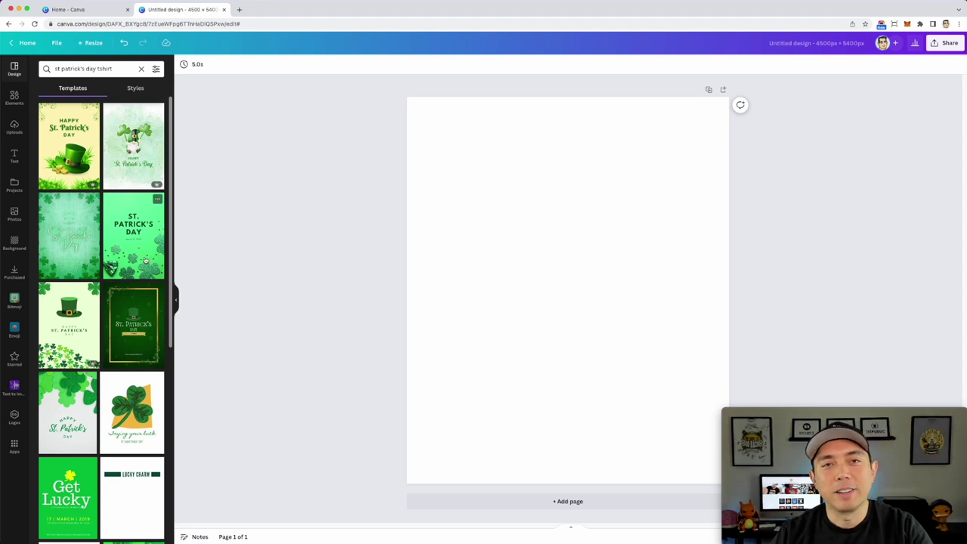
scroll(90, 291, "down", 3)
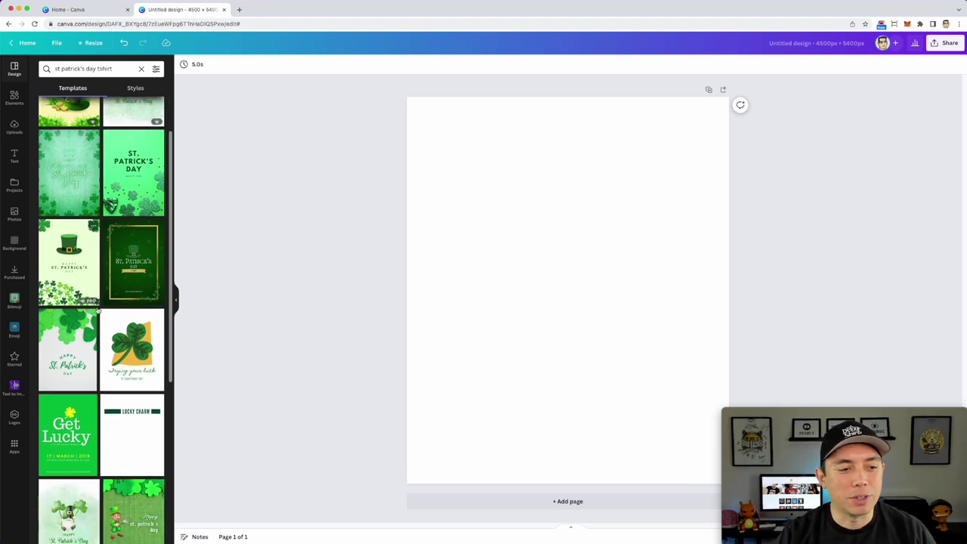
scroll(82, 331, "down", 1)
left_click(73, 333)
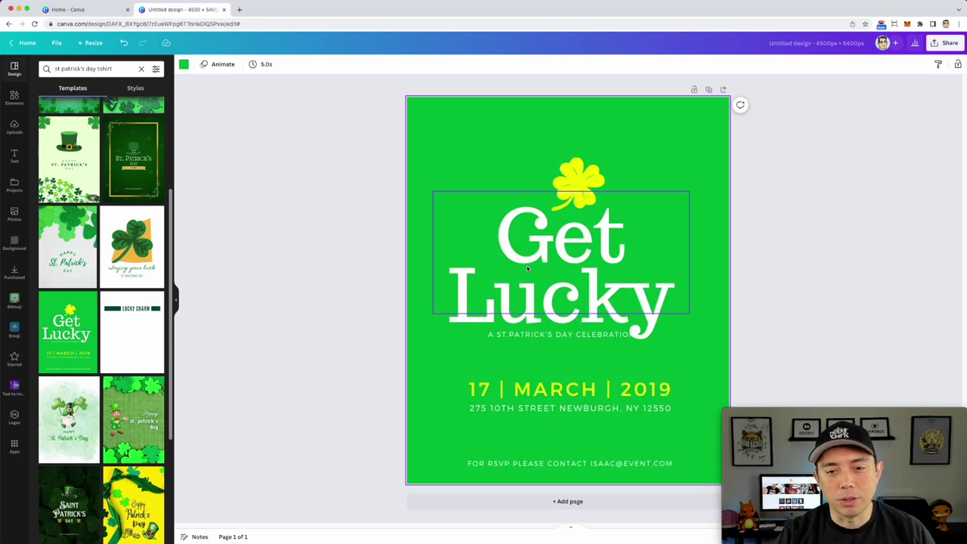
Step: Try removing the green background, undo it, and delete the date, address and RSVP text
left_click(443, 124)
key("Delete")
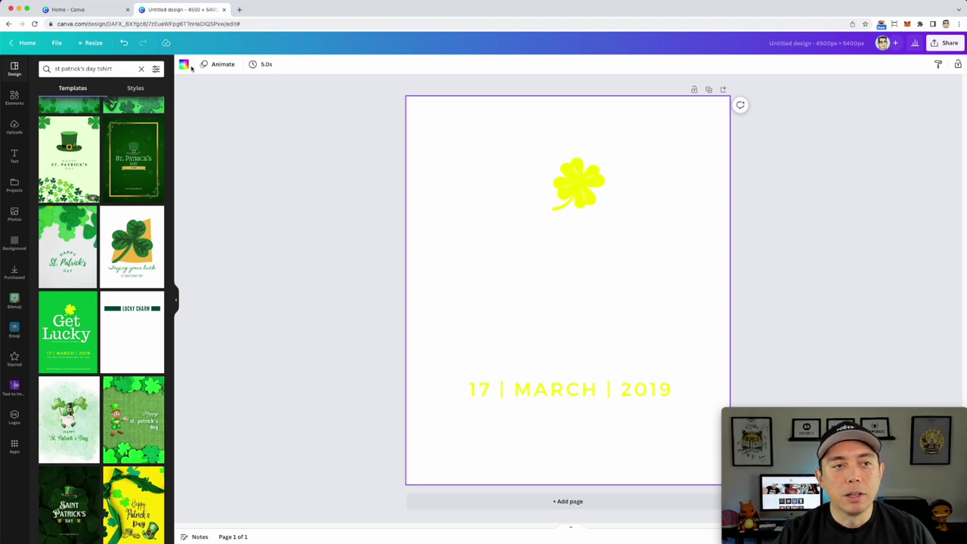
key("super+z")
left_click_drag(358, 361, 703, 473)
key("Delete")
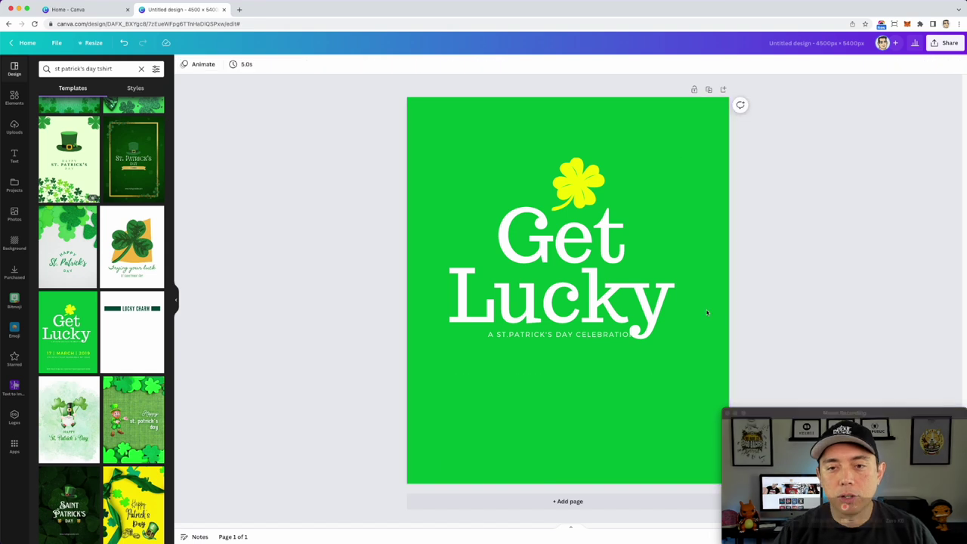
left_click(681, 130)
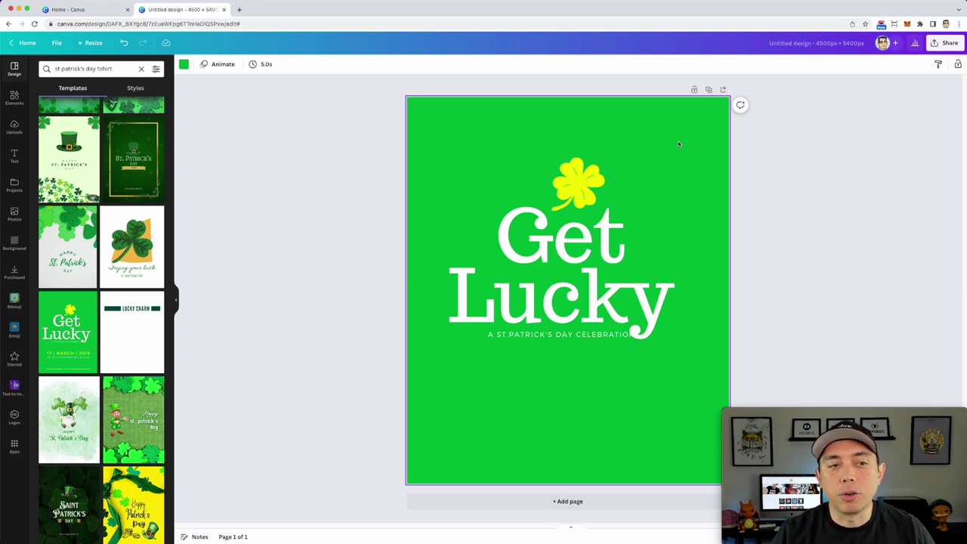
Step: Try the Born lucky template, then replace the page with the Lucky Day icons template
scroll(153, 335, "down", 5)
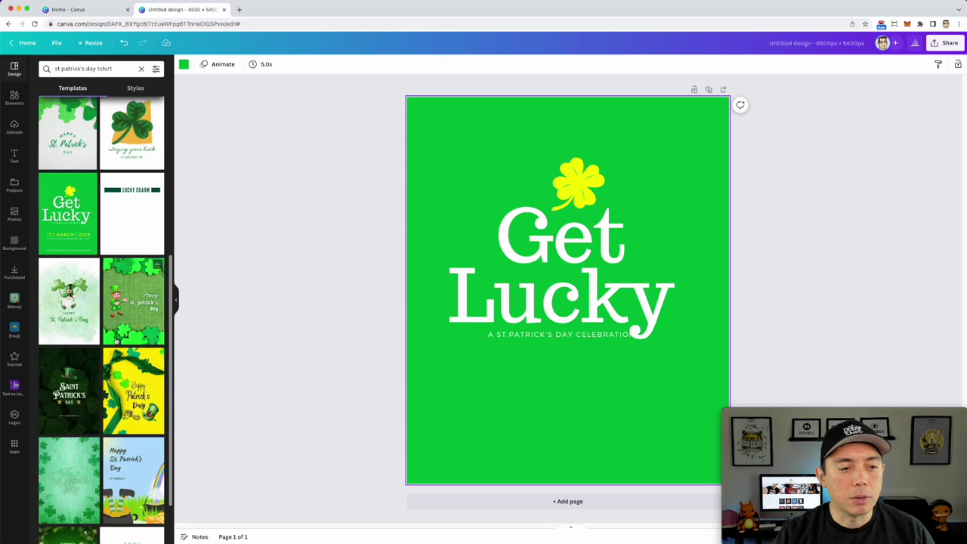
scroll(154, 310, "down", 3)
left_click(133, 295)
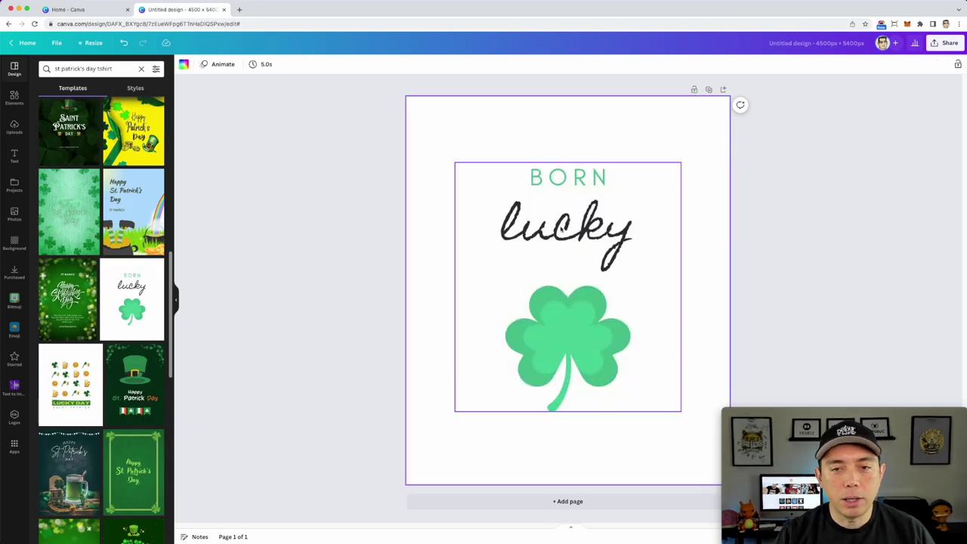
left_click(72, 384)
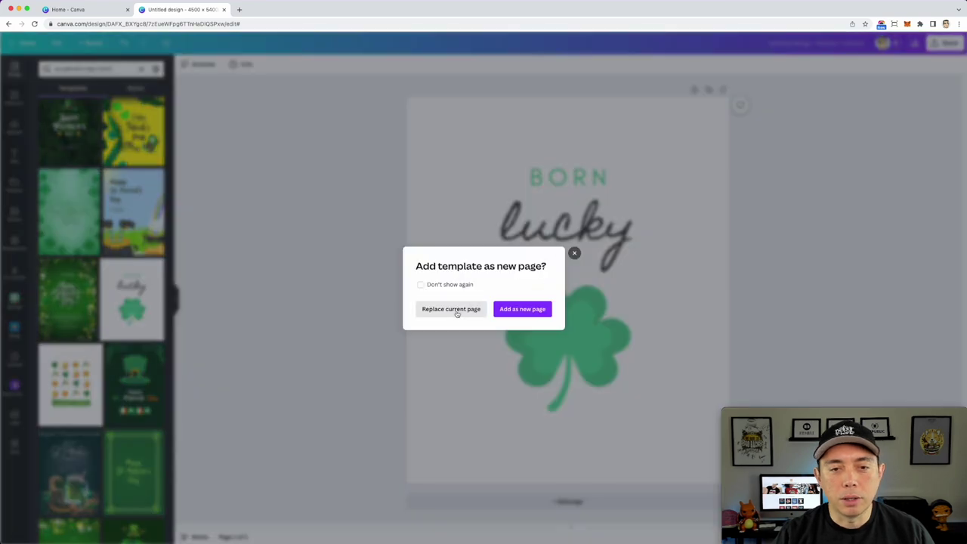
left_click(454, 310)
left_click(543, 211)
left_click(639, 198)
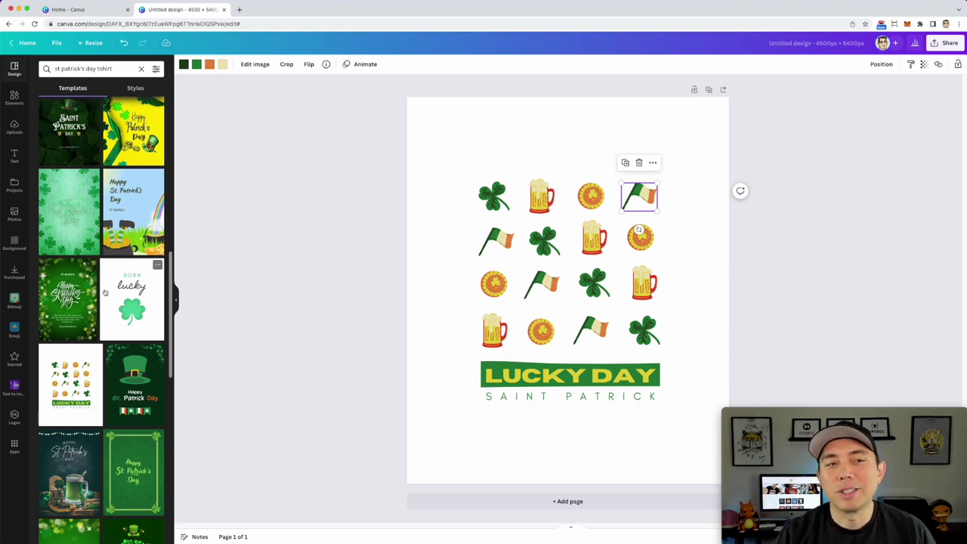
scroll(105, 293, "up", 5)
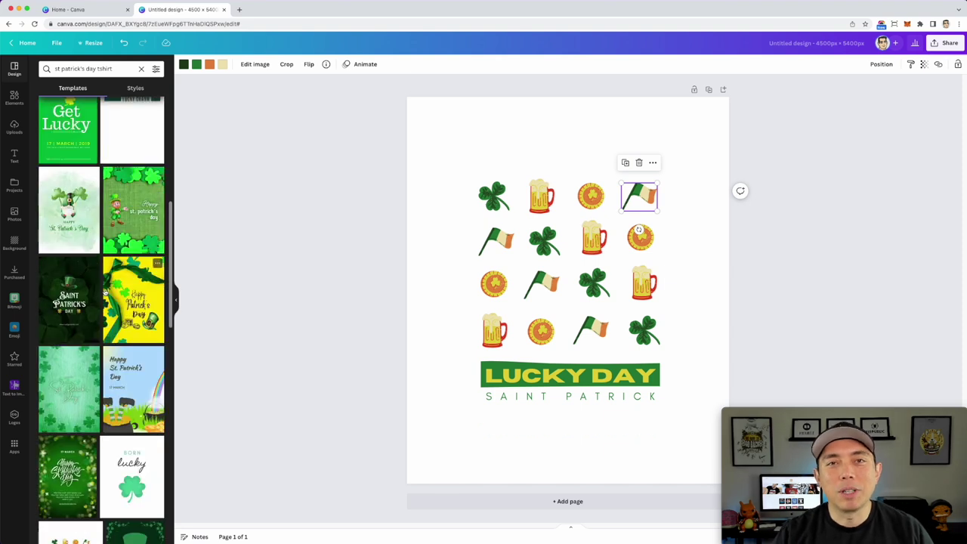
scroll(105, 293, "up", 3)
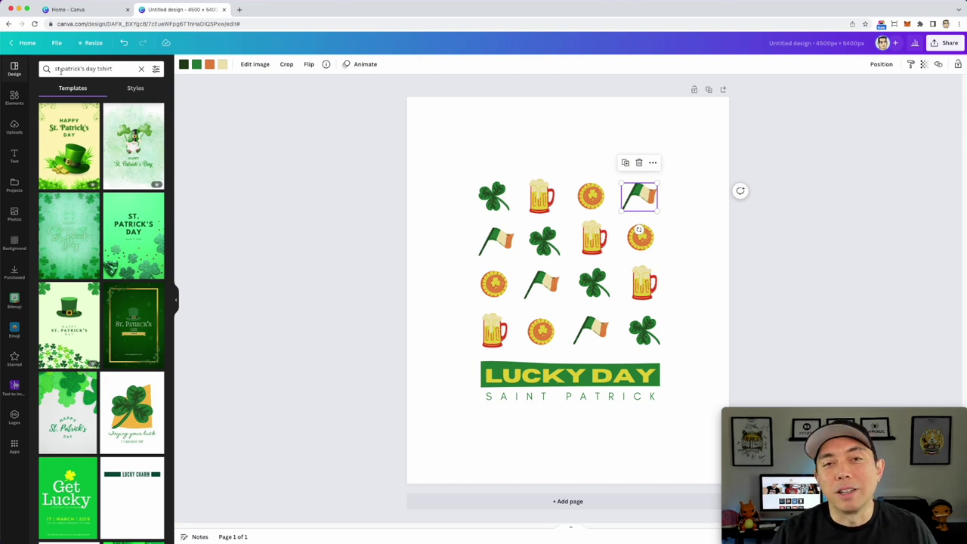
scroll(89, 321, "down", 4)
scroll(89, 318, "down", 9)
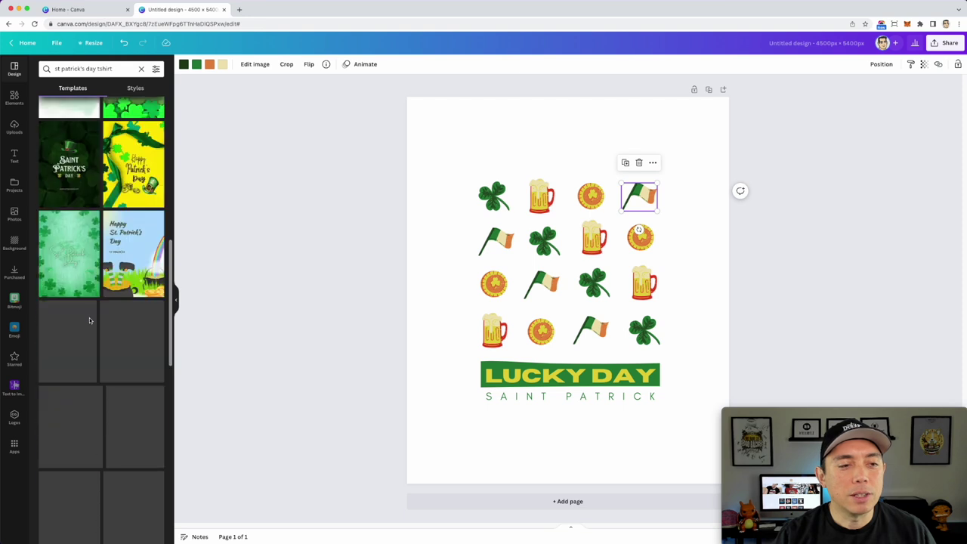
scroll(89, 318, "up", 13)
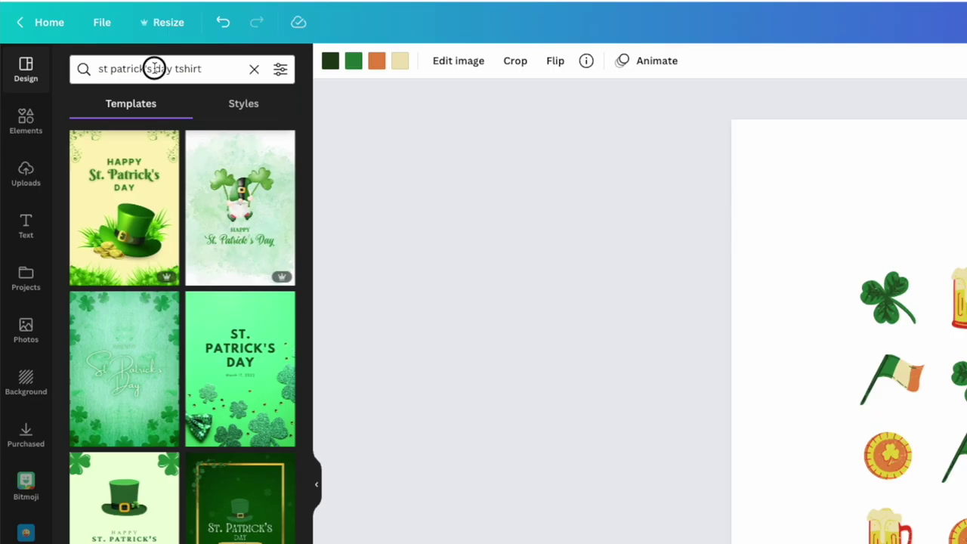
Step: Change the template search to '100 days of school tshirt', browse the results, then go to Elements
left_click(95, 68)
left_click_drag(171, 68, 90, 64)
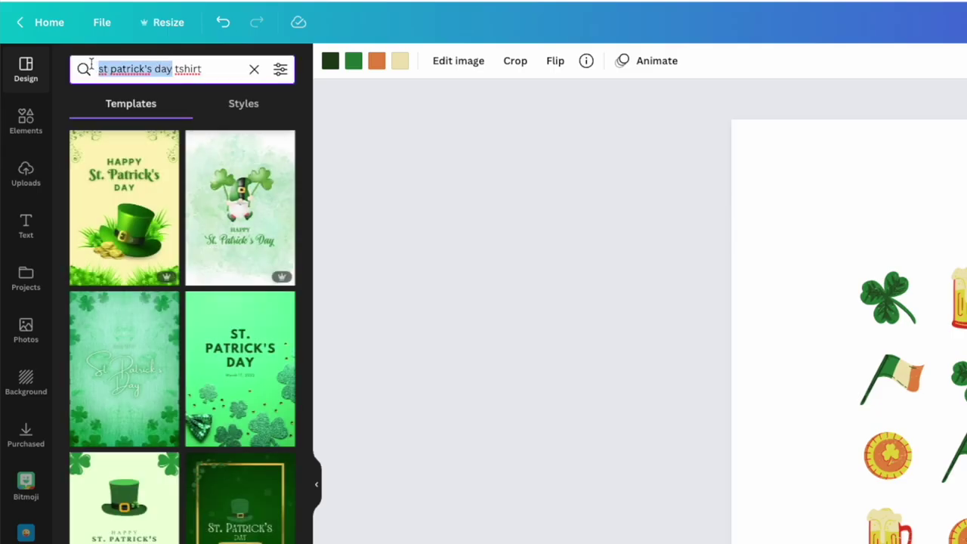
key("BackSpace")
type("100 days of school")
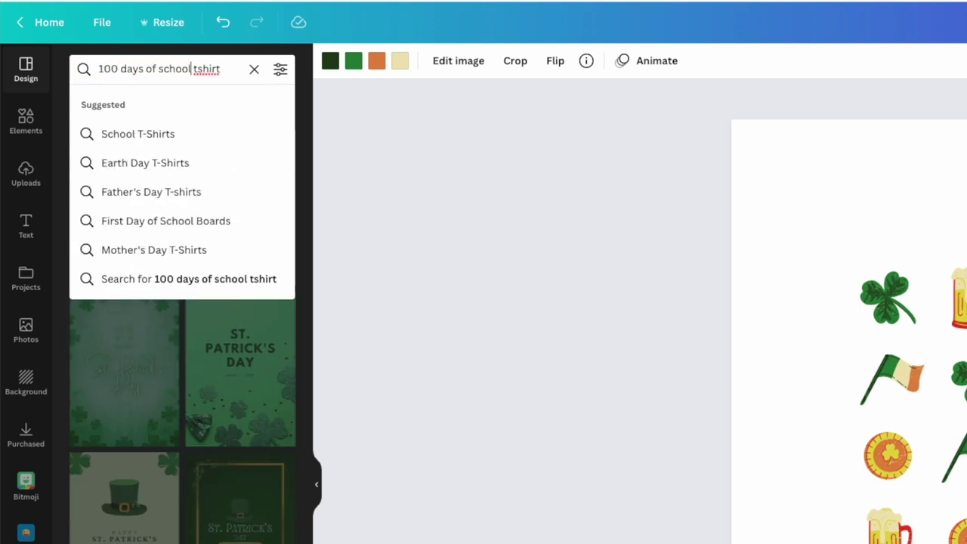
key("Return")
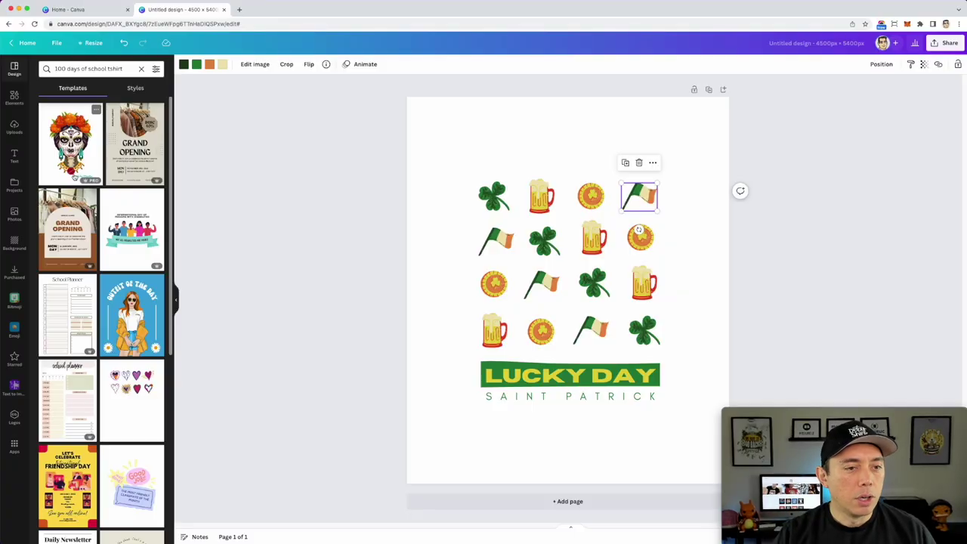
scroll(84, 265, "down", 5)
scroll(94, 302, "down", 10)
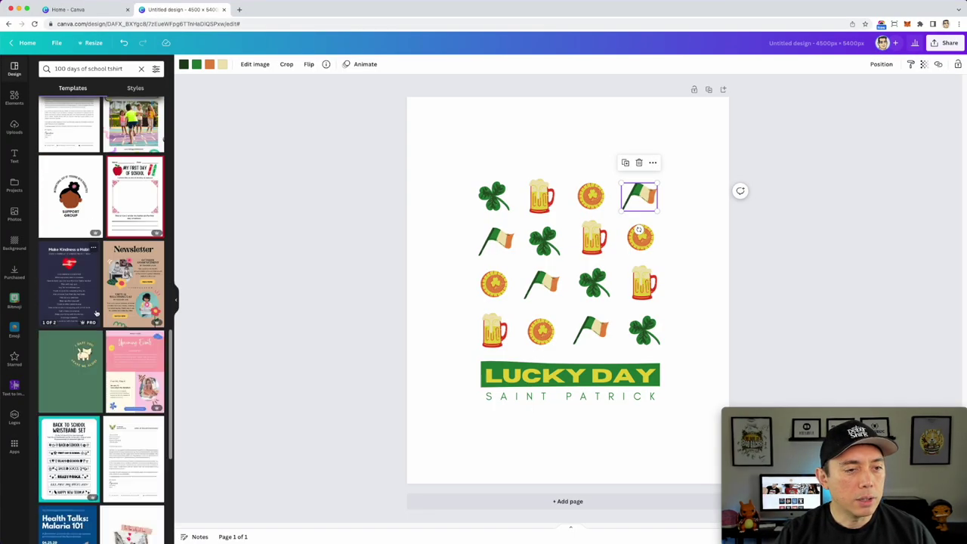
scroll(96, 313, "down", 15)
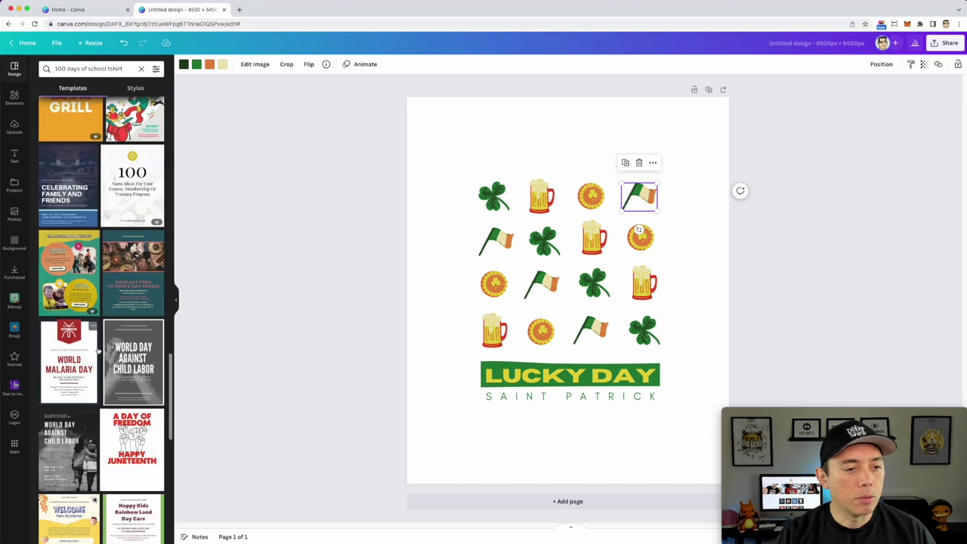
scroll(97, 351, "down", 10)
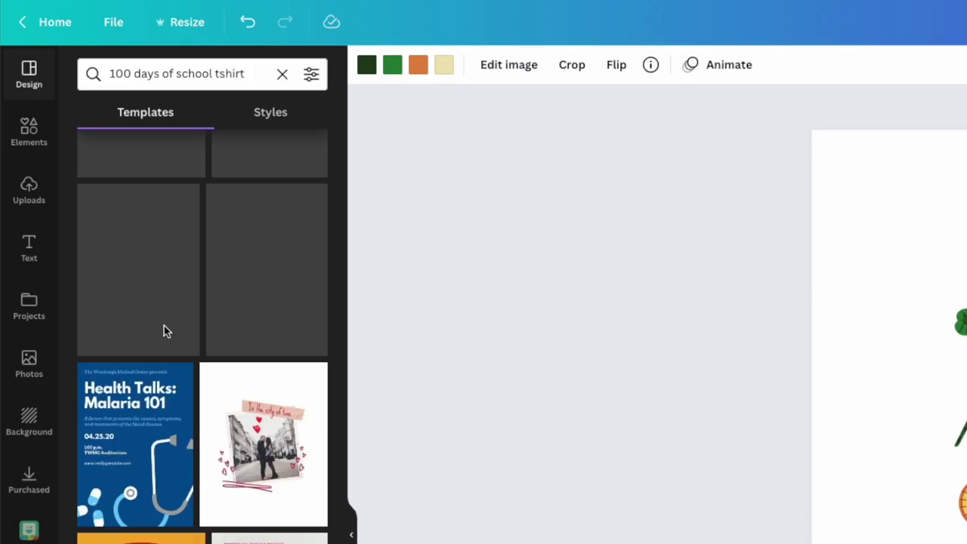
left_click(29, 133)
Step: Search Elements graphics for '100 days' and place the 100th Day of School graphic upper-left
left_click(131, 73)
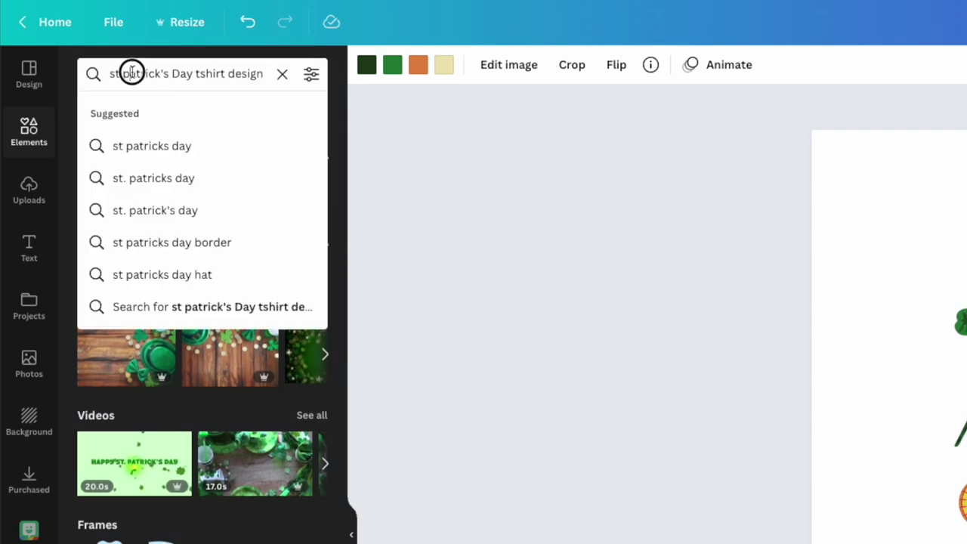
triple_click(132, 74)
type("100 days")
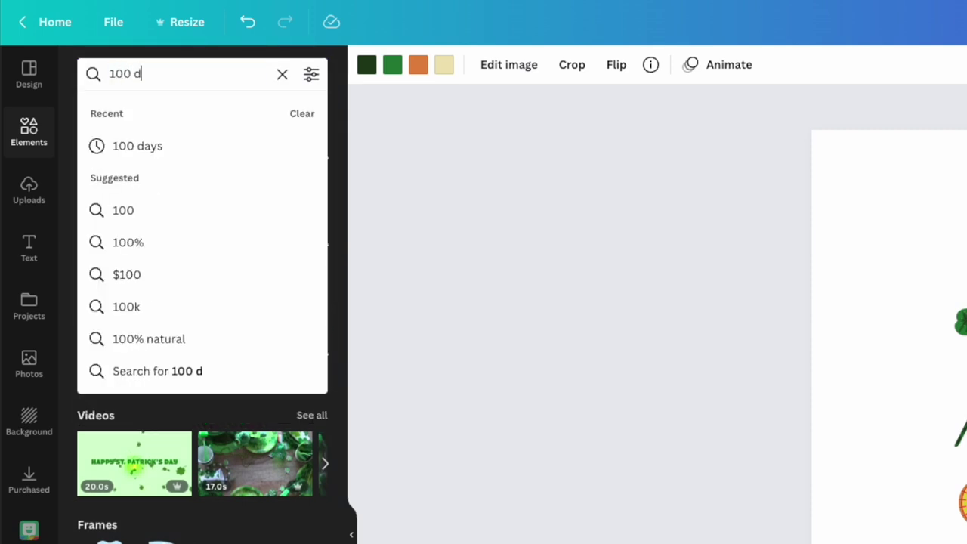
key("Return")
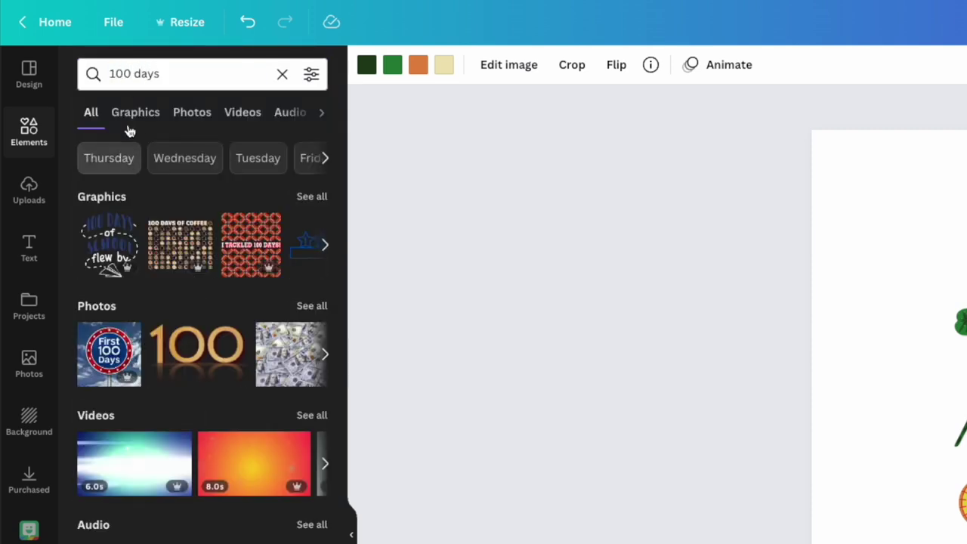
left_click(133, 115)
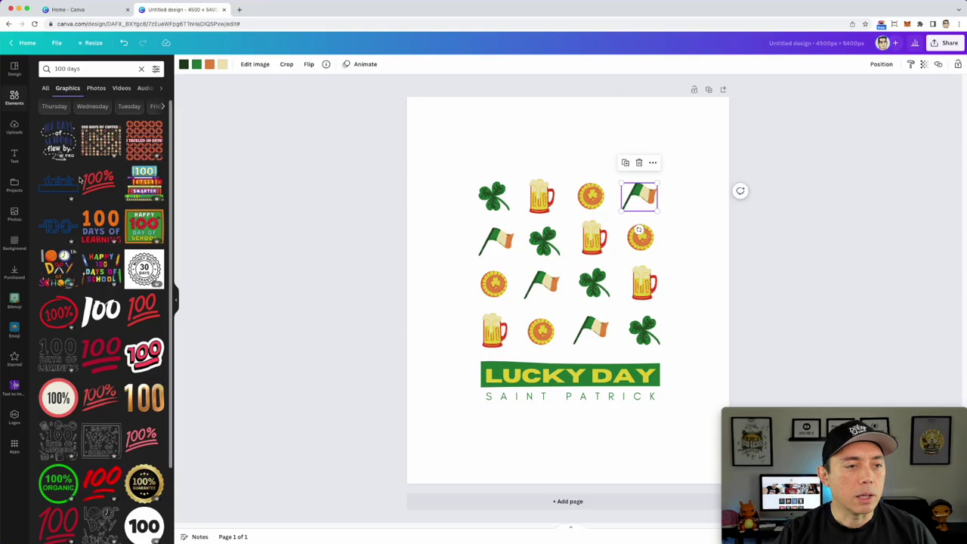
scroll(89, 438, "down", 3)
left_click(45, 249)
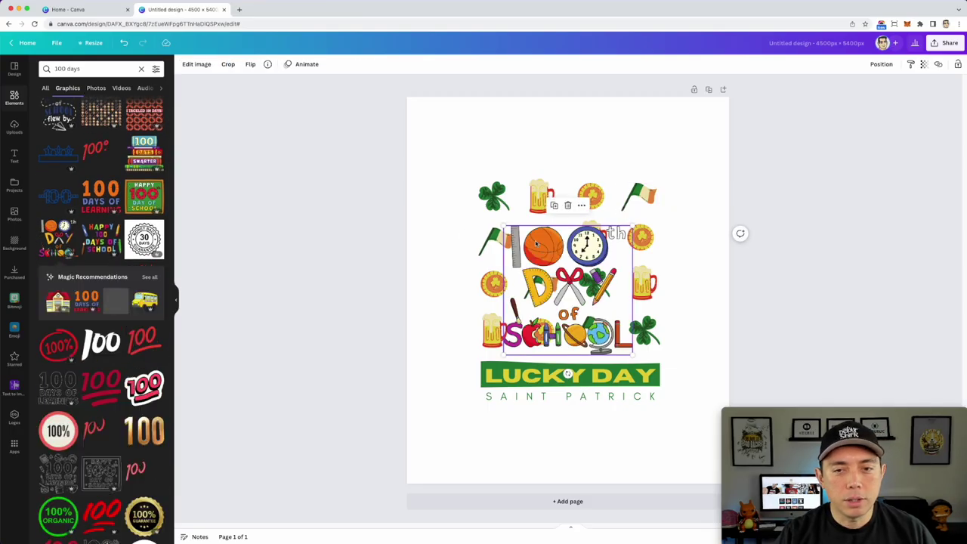
left_click_drag(586, 223, 534, 144)
left_click(680, 438)
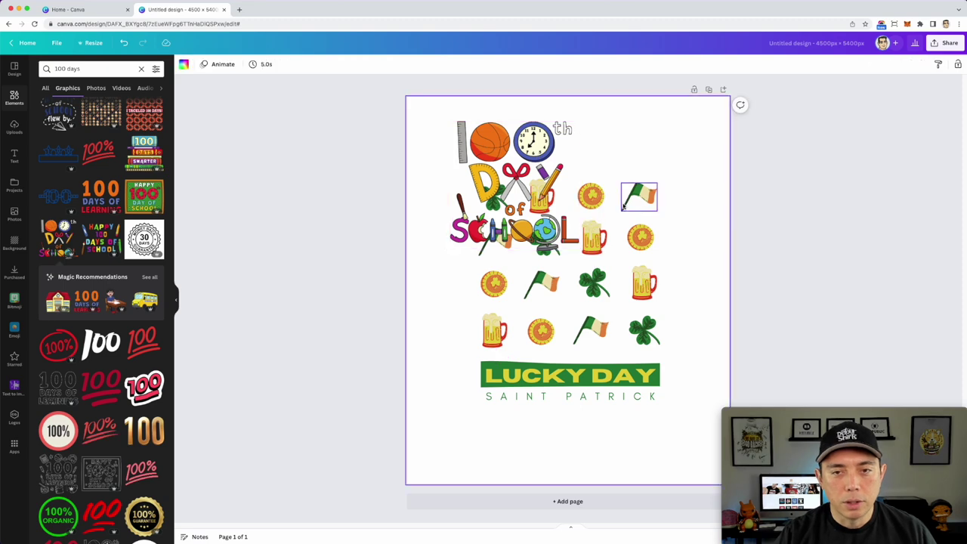